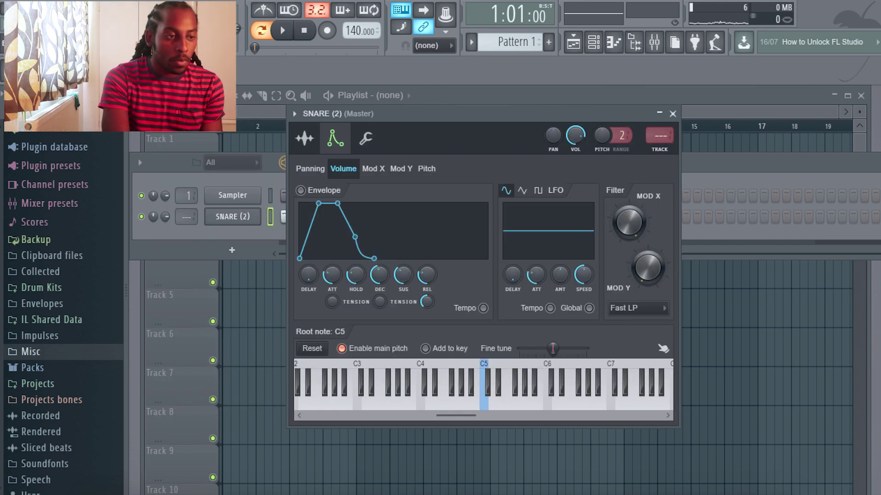
# Enable the snare's volume envelope and reduce its attack to zero while auditioning the pattern.
pyautogui.moveTo(330, 278)
pyautogui.mouseDown()
pyautogui.moveTo(330, 298)
pyautogui.moveTo(331, 271)
pyautogui.moveTo(331, 282)
pyautogui.mouseUp()
pyautogui.press('space')
pyautogui.press('space')
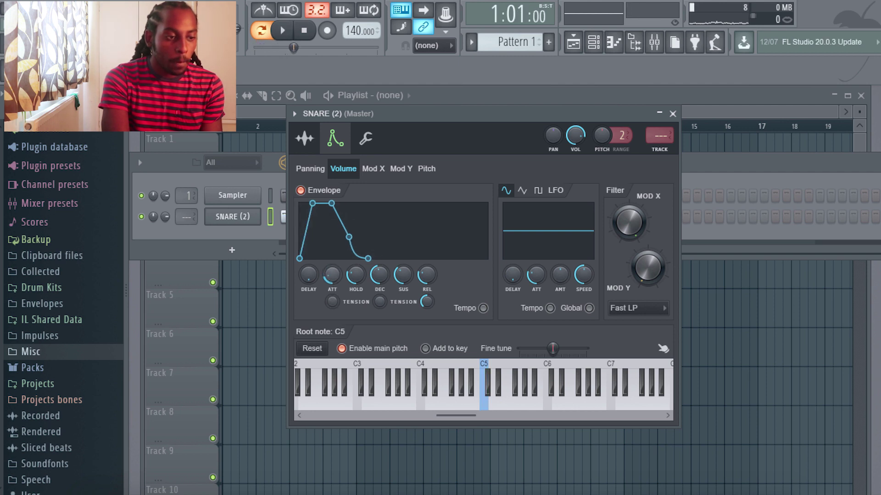
pyautogui.press('space')
pyautogui.moveTo(334, 245); pyautogui.dragTo(333, 257)
pyautogui.press('space')
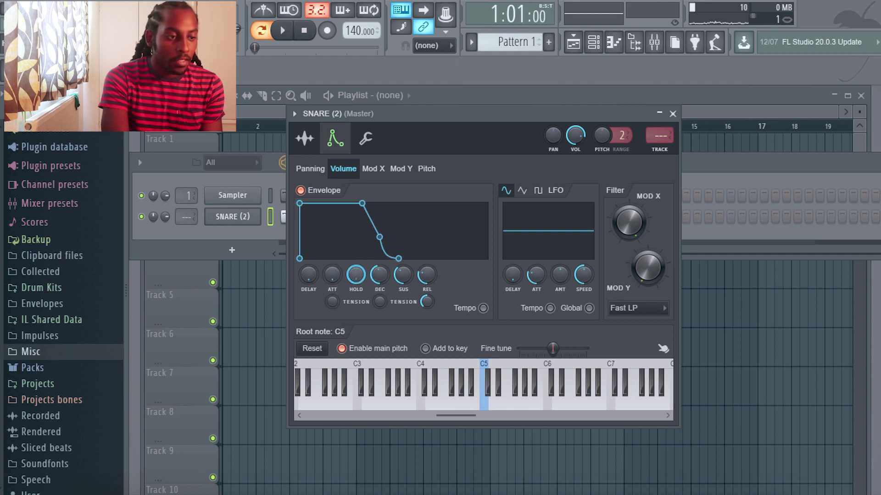
# Raise the volume envelope's decay to maximum and shorten its hold, checking the snare with playback.
pyautogui.moveTo(354, 276); pyautogui.dragTo(354, 286)
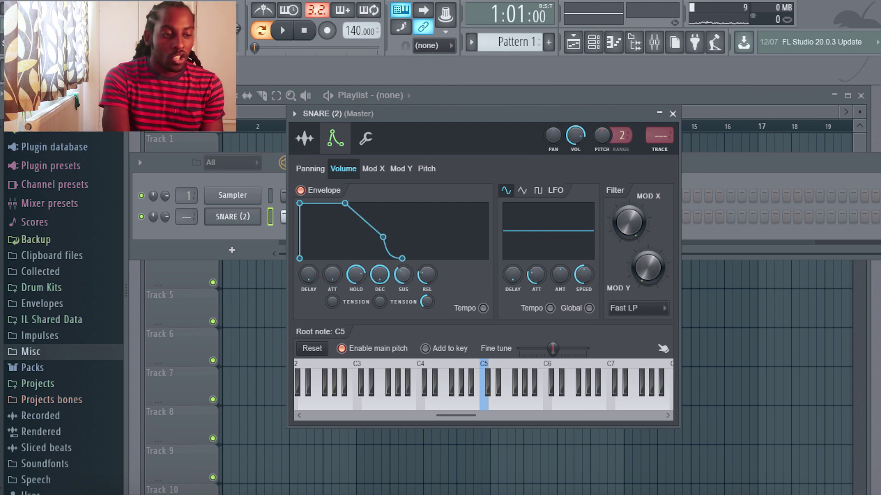
pyautogui.moveTo(355, 285); pyautogui.dragTo(356, 274)
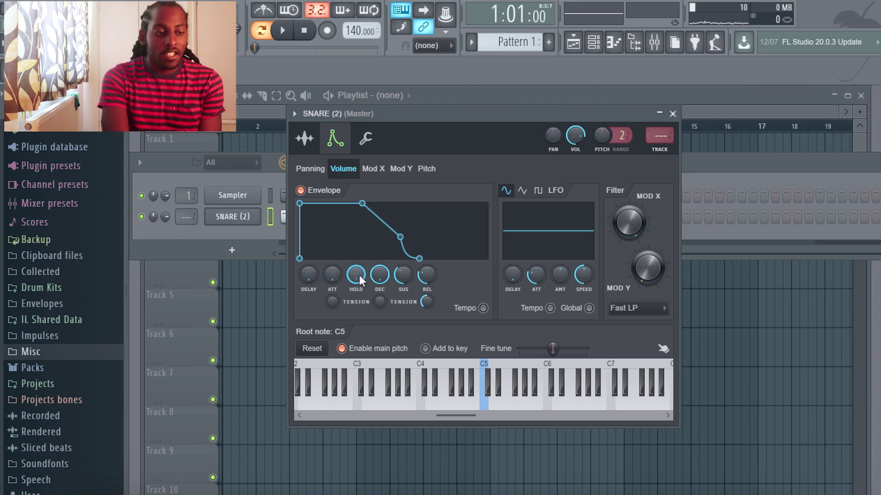
pyautogui.press('space')
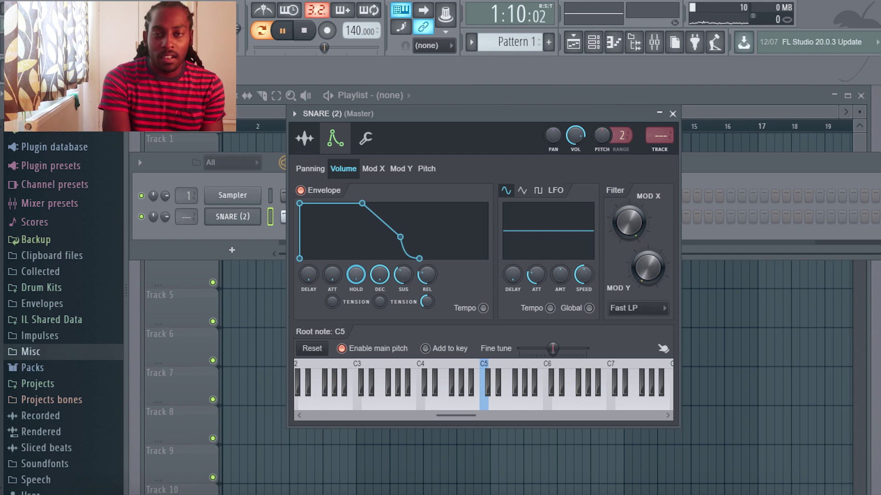
pyautogui.press('space')
pyautogui.moveTo(355, 274); pyautogui.dragTo(356, 291)
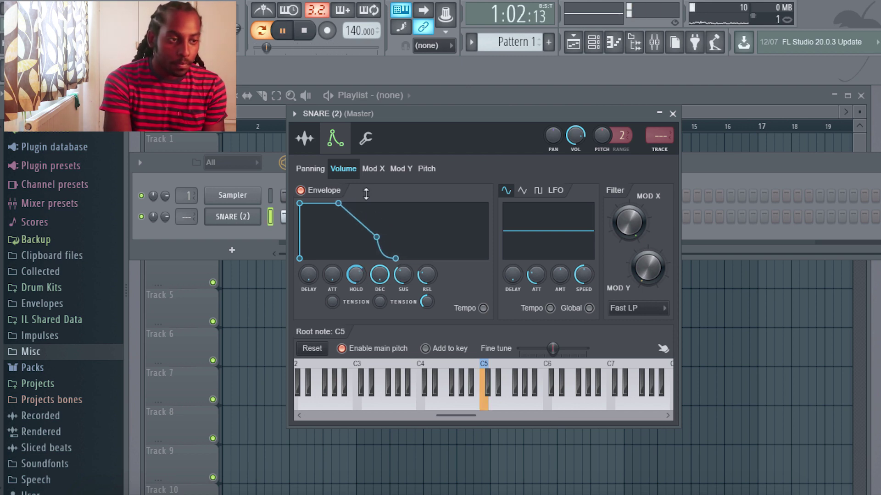
pyautogui.press('space')
# Slightly adjust the time-stretching pitch of the SNARE (2) sample and audition it repeatedly.
pyautogui.click(304, 138)
pyautogui.moveTo(498, 192); pyautogui.dragTo(499, 191)
pyautogui.press('space')
pyautogui.press('space')
pyautogui.press('space')
pyautogui.press('space')
pyautogui.press('space')
pyautogui.press('space')
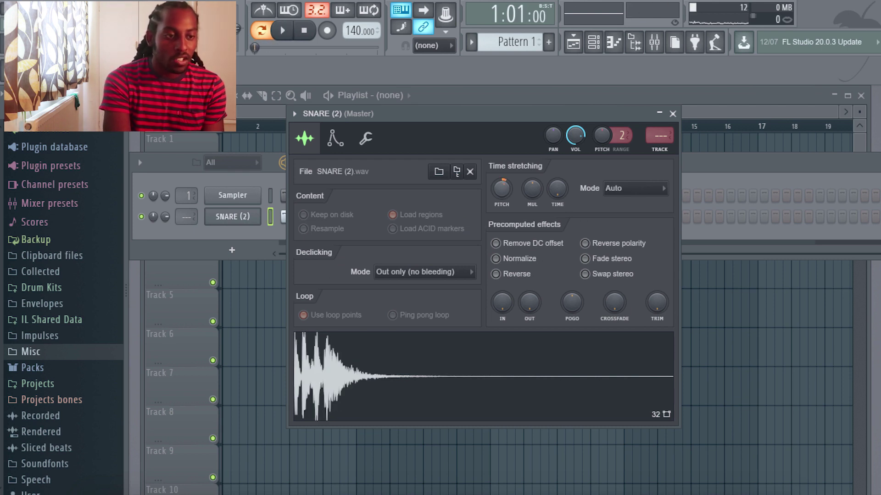
pyautogui.press('space')
pyautogui.press('space')
pyautogui.press('space')
pyautogui.press('space')
pyautogui.press('space')
pyautogui.press('space')
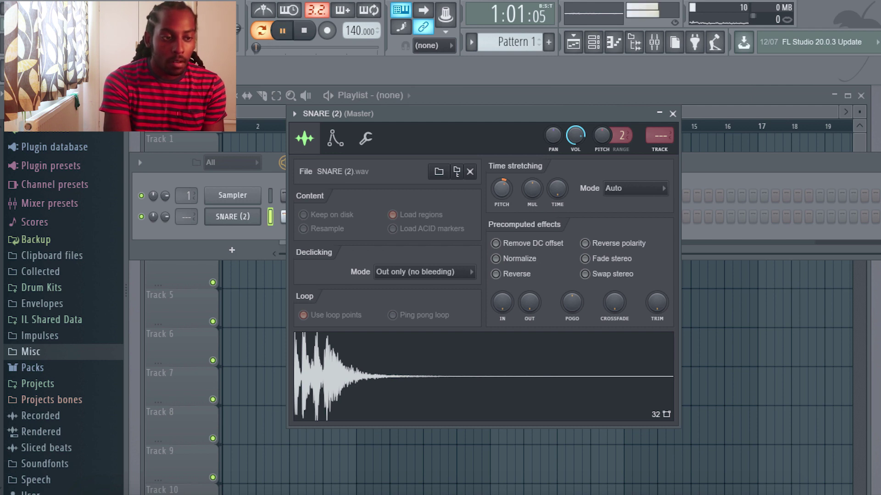
# Lengthen the release and lower the sustain of the snare's volume envelope, and assign the channel to mixer track 2.
pyautogui.click(365, 138)
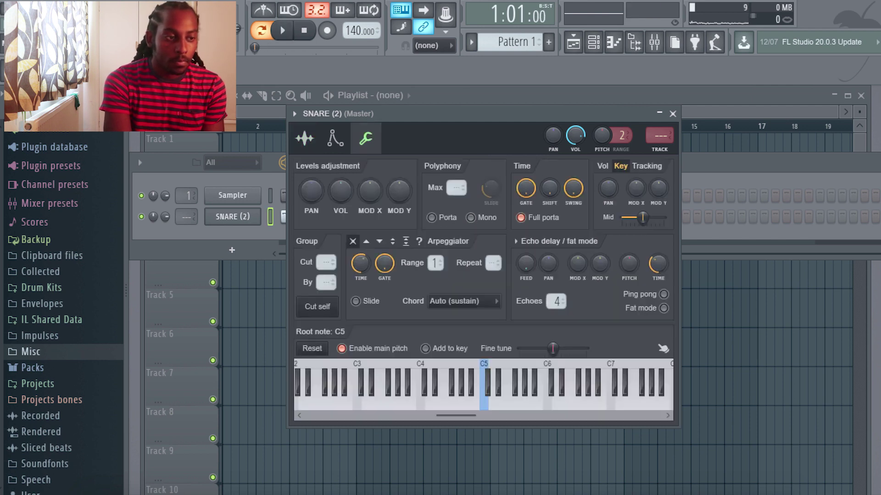
pyautogui.click(335, 138)
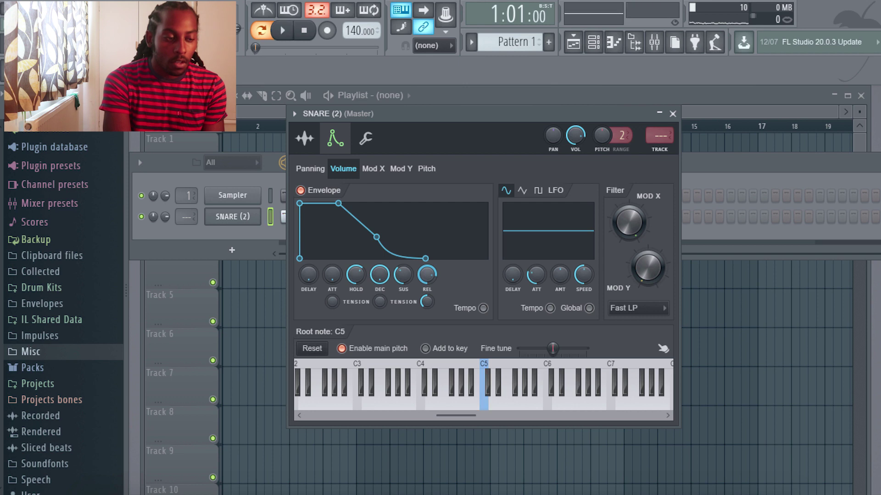
pyautogui.moveTo(380, 275); pyautogui.dragTo(382, 283)
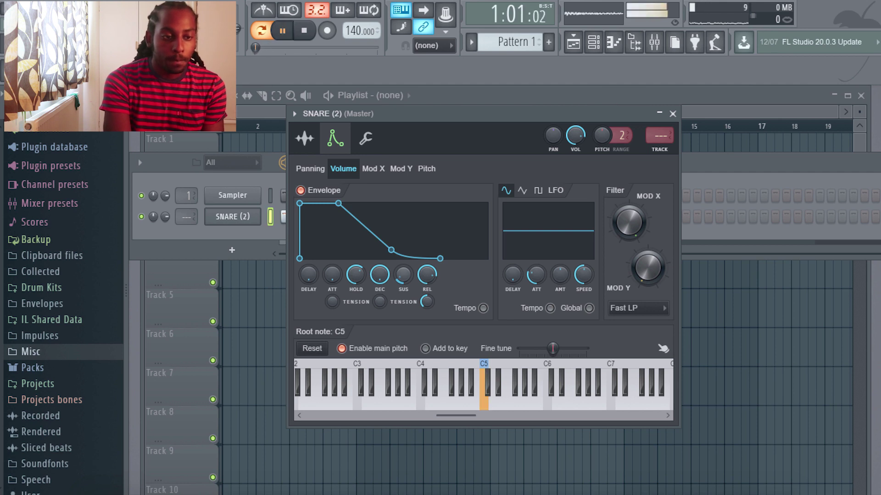
pyautogui.click(672, 113)
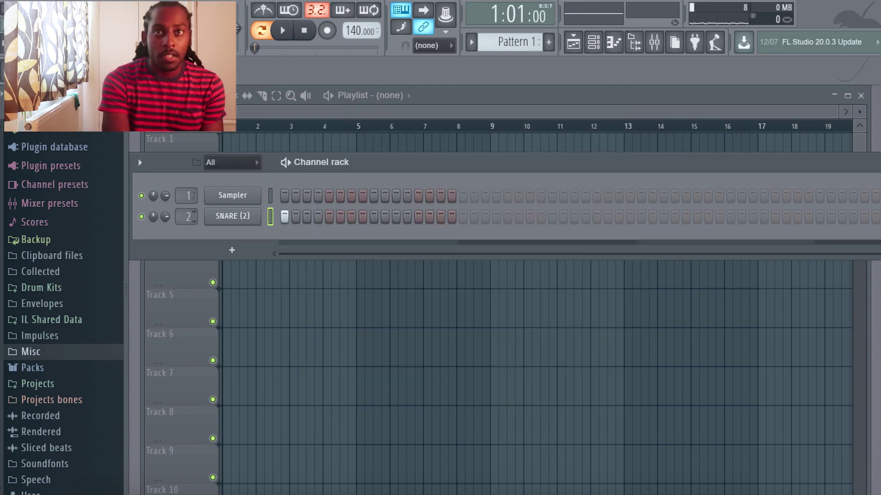
# Add Fruity Parametric EQ 2 to the first effect slot of Insert 2 and cut the lows with band 1 at about 500 Hz.
pyautogui.press('F9')
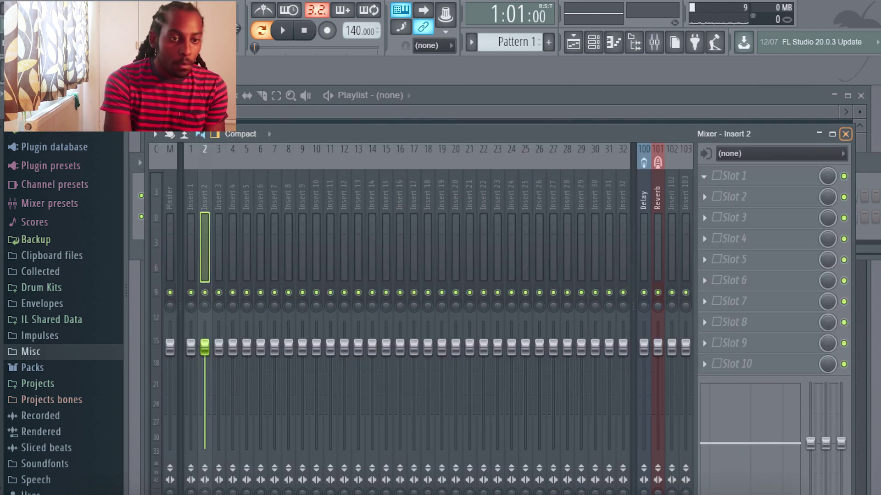
pyautogui.click(751, 183)
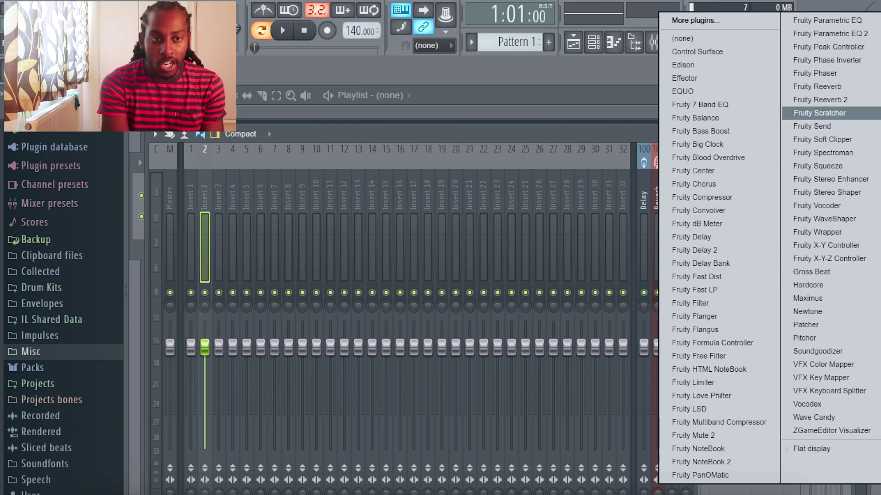
pyautogui.click(830, 33)
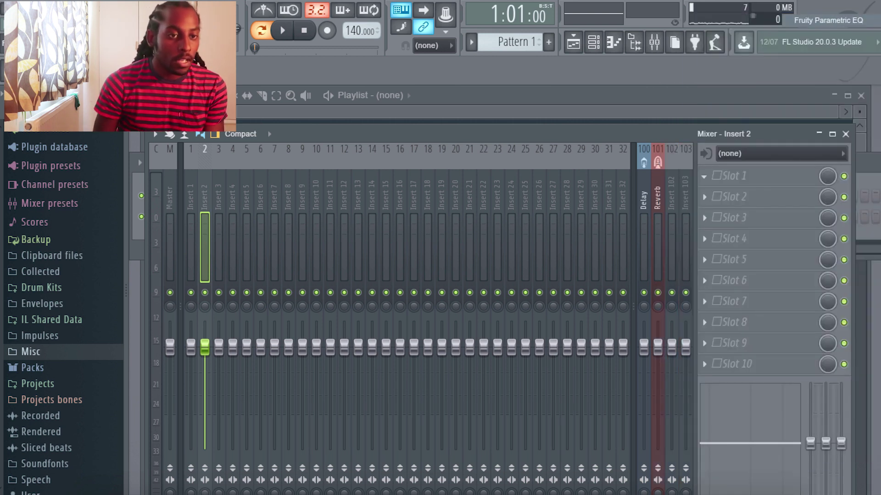
pyautogui.moveTo(311, 379); pyautogui.dragTo(402, 439)
pyautogui.press('space')
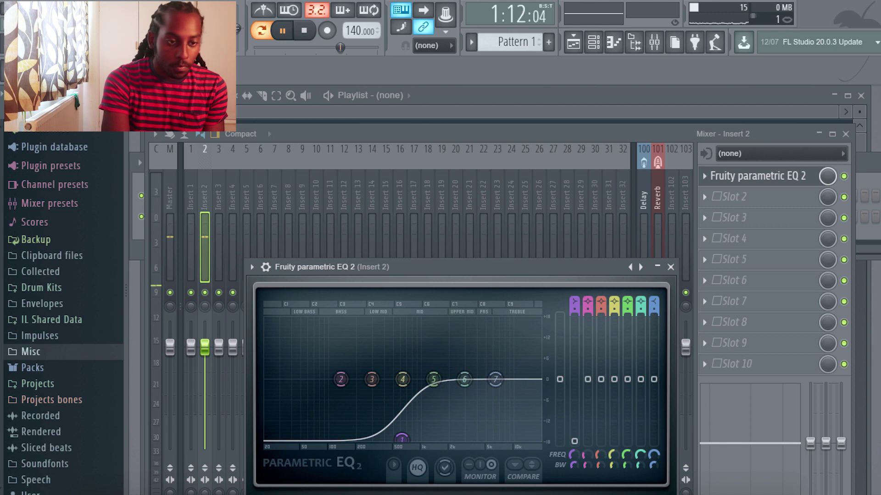
pyautogui.press('space')
pyautogui.click(671, 267)
# Add Fruity Reeverb 2 to the second effect slot of Insert 2 and adjust its settings while auditioning the snare.
pyautogui.click(734, 197)
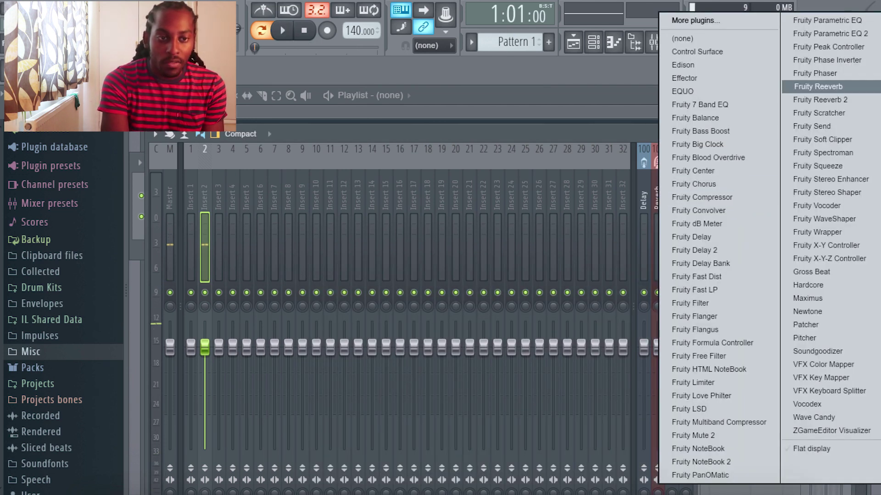
pyautogui.click(821, 99)
pyautogui.press('space')
pyautogui.press('space')
pyautogui.moveTo(534, 317); pyautogui.dragTo(547, 346)
pyautogui.press('space')
pyautogui.press('space')
pyautogui.press('space')
pyautogui.moveTo(534, 335); pyautogui.dragTo(560, 348)
pyautogui.press('space')
pyautogui.press('space')
pyautogui.press('space')
pyautogui.press('space')
pyautogui.press('space')
# Add Fruity Fast Dist to the third effect slot of Insert 2 and audition the distorted snare.
pyautogui.click(734, 217)
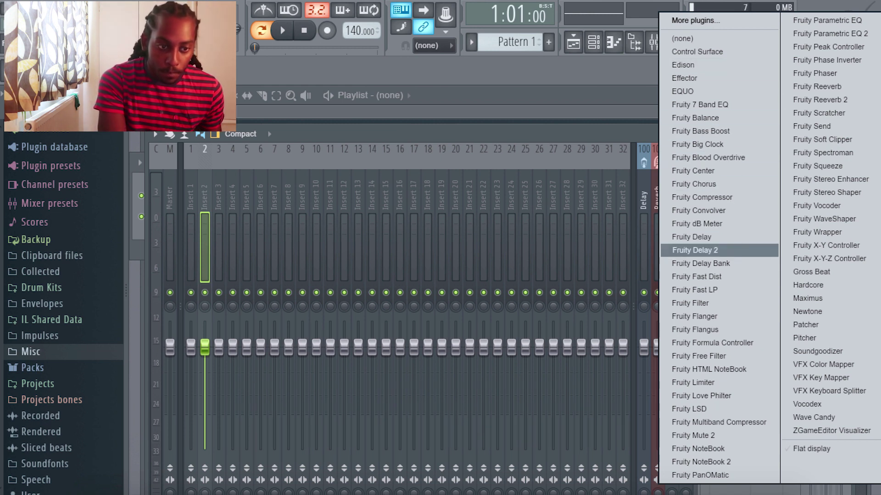
pyautogui.click(696, 276)
pyautogui.press('space')
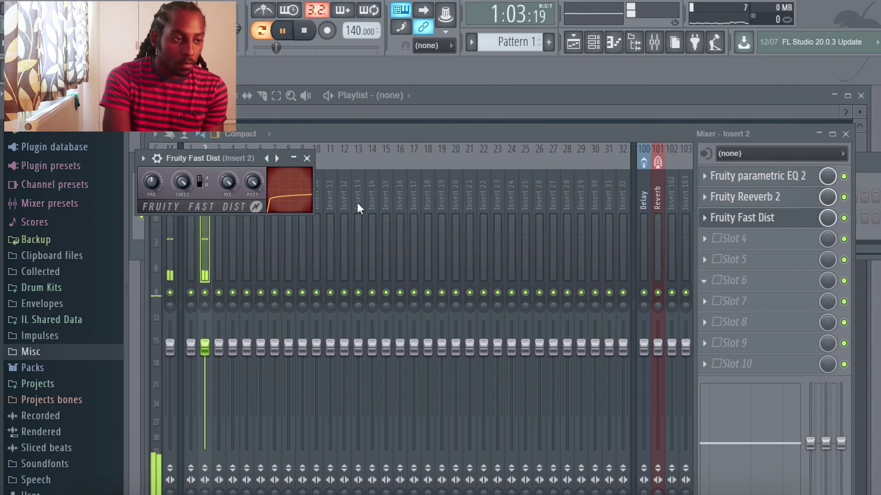
pyautogui.press('space')
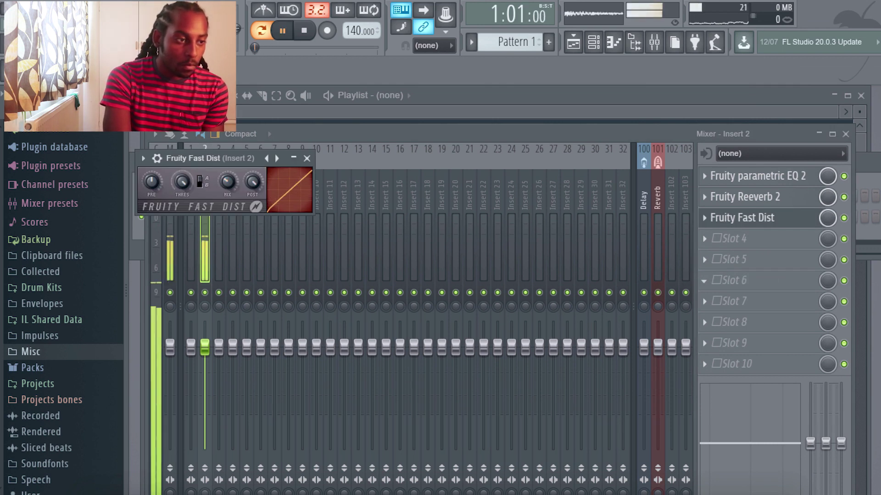
pyautogui.click(307, 159)
pyautogui.press('space')
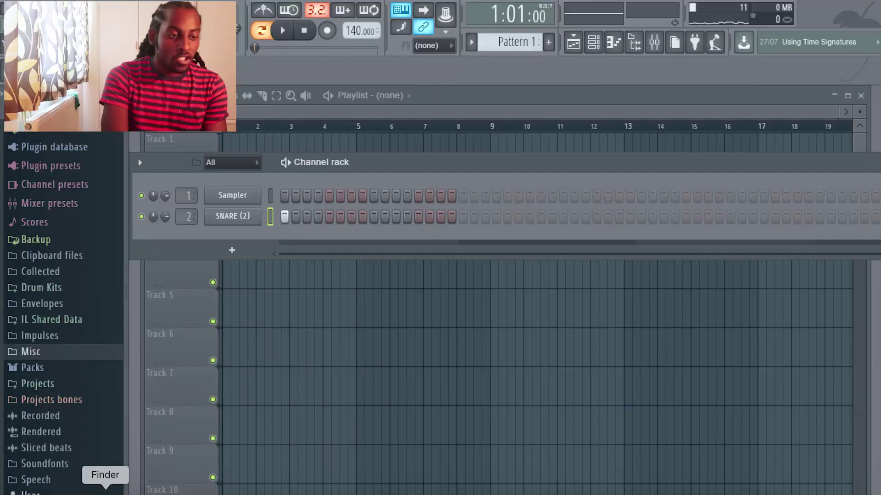
# Preview the original SNARE (2).wav in Finder's Plain Kit folder, and move the snare hits to steps 5 and 13 in the channel rack.
pyautogui.click(105, 493)
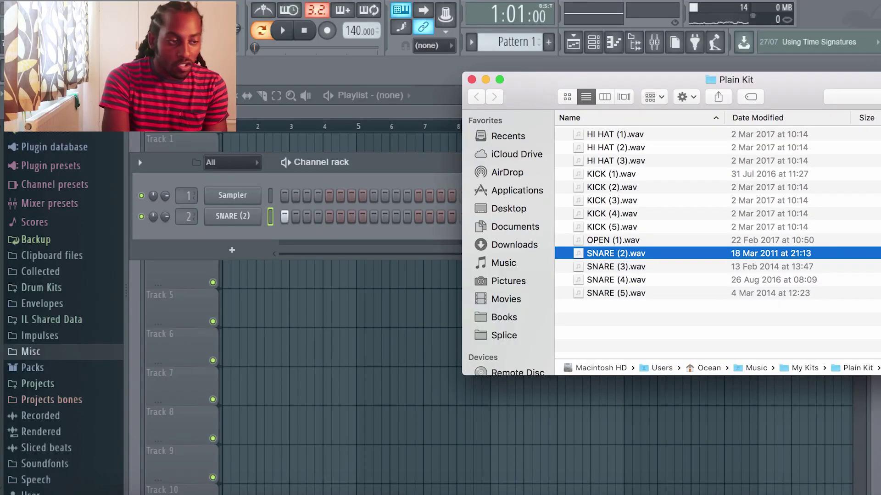
pyautogui.press('space')
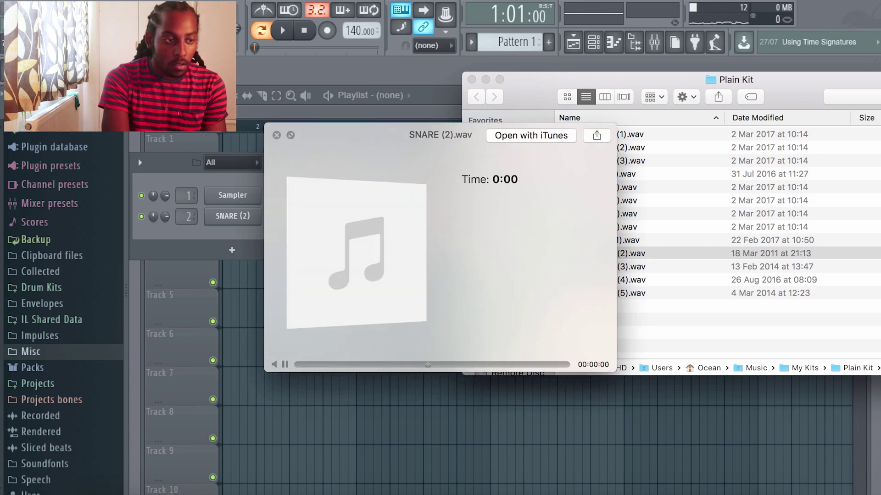
pyautogui.press('space')
pyautogui.click(301, 262)
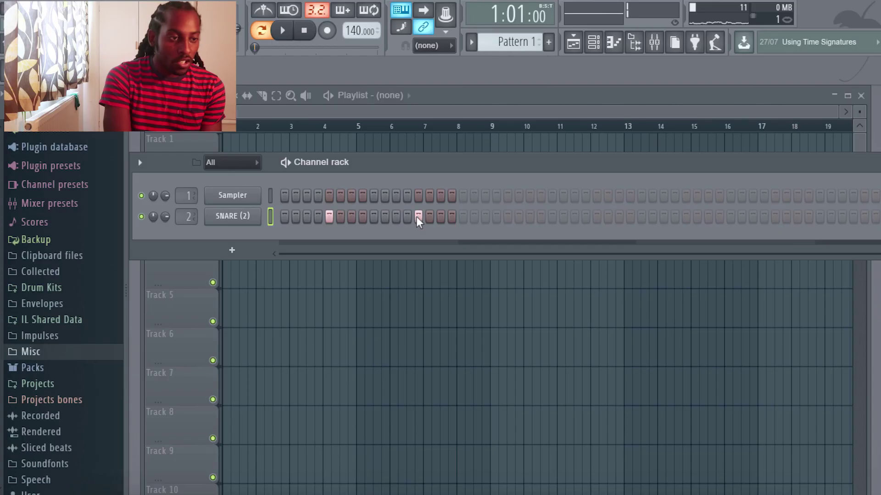
# Add KICK (1).wav from Finder's Plain Kit folder to the channel rack as a new channel and play the pattern.
pyautogui.click(105, 494)
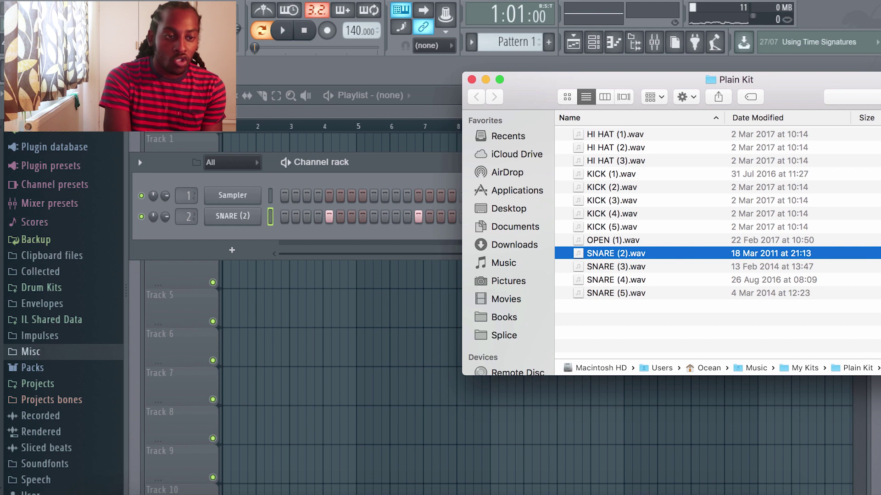
pyautogui.moveTo(610, 174); pyautogui.dragTo(285, 248)
pyautogui.press('space')
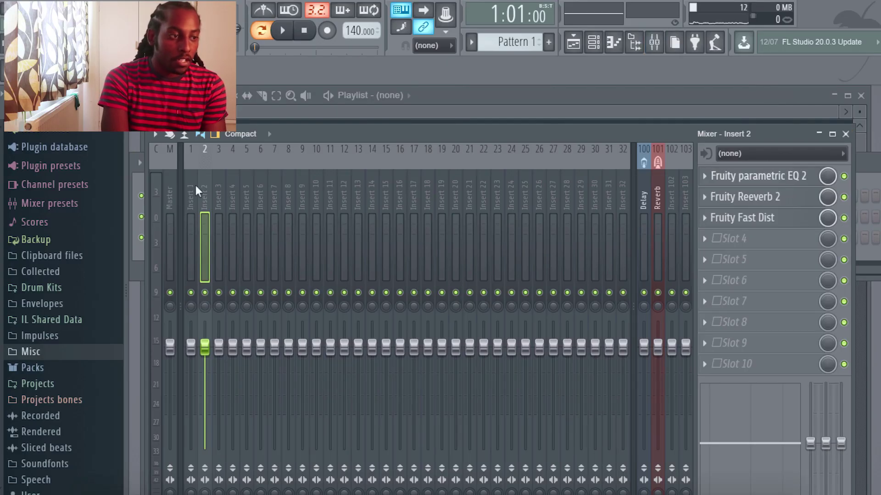
# Load Edison on the Master track and record the processed snare from playback.
pyautogui.click(173, 192)
pyautogui.hotkey('ctrl', 'e')
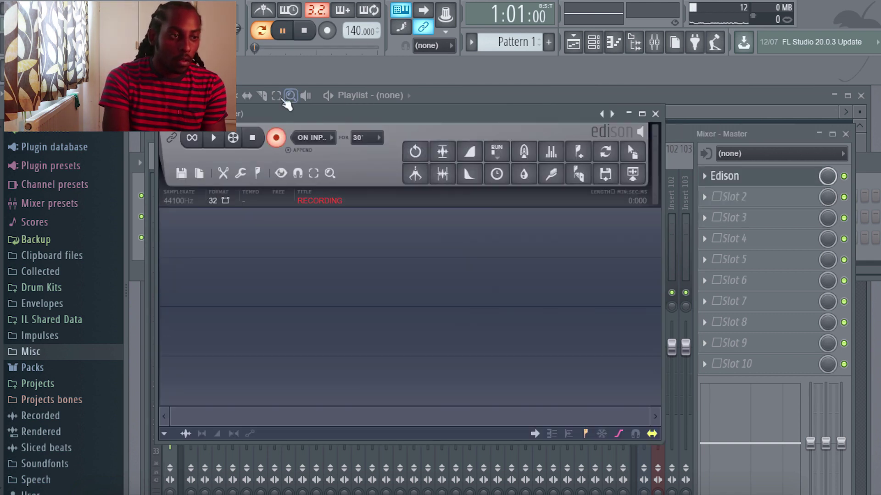
pyautogui.press('space')
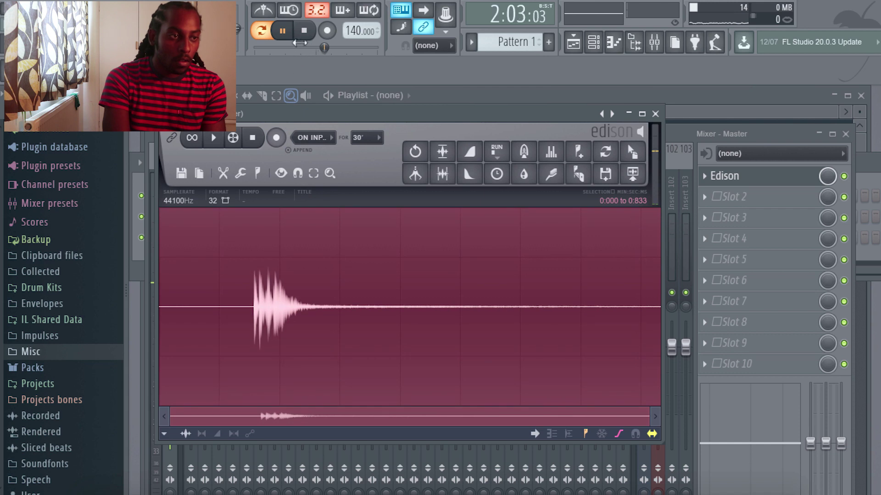
pyautogui.click(305, 36)
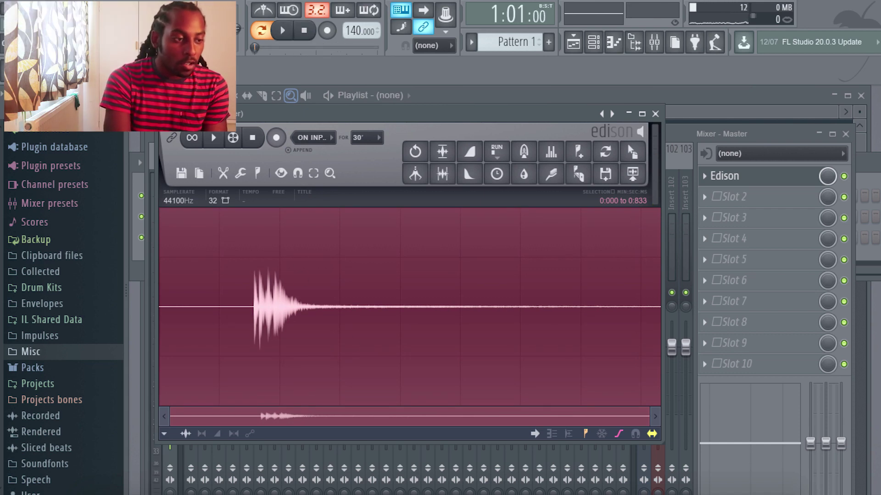
# Select the recorded snare from its first transient at 0:157 to the end of its tail at 0:800.
pyautogui.moveTo(160, 320); pyautogui.dragTo(254, 320)
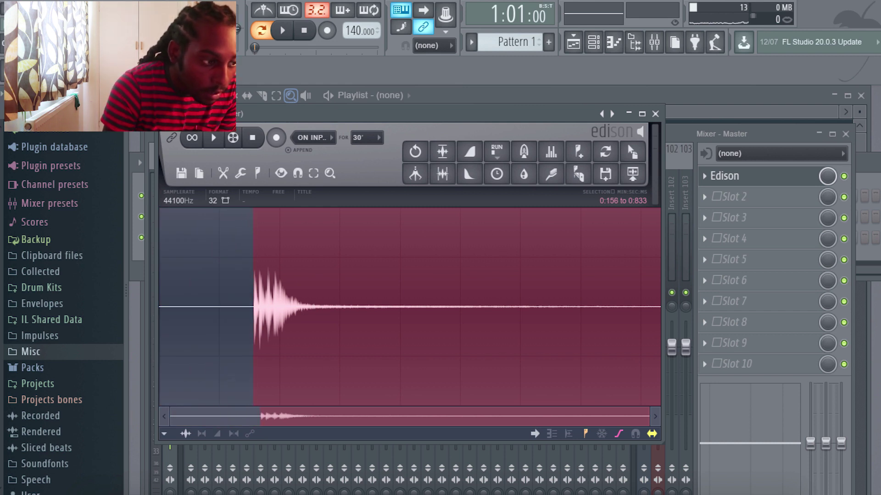
pyautogui.moveTo(649, 420); pyautogui.dragTo(292, 420)
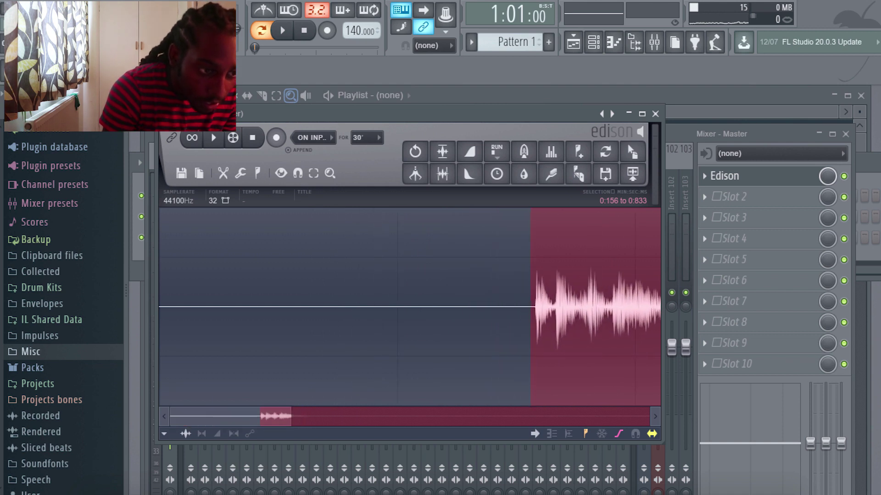
pyautogui.moveTo(231, 416); pyautogui.dragTo(543, 416)
pyautogui.click(603, 434)
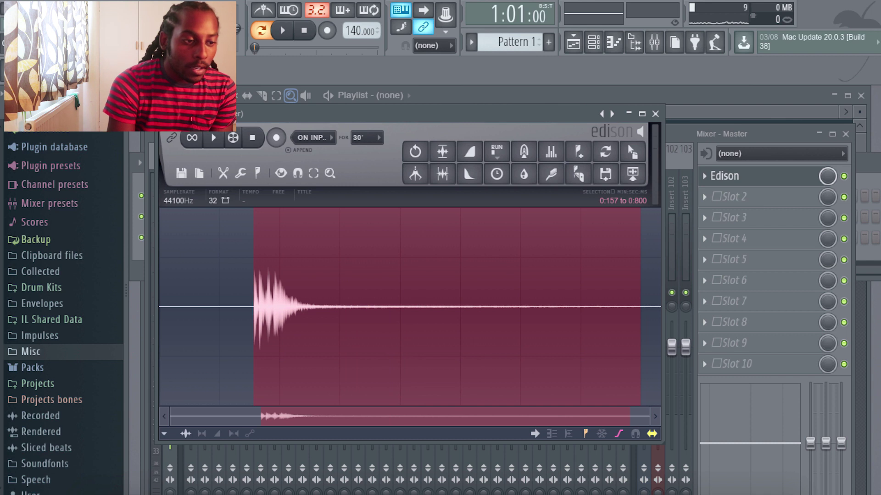
# Cut the selected snare audio out of the recording and start a new empty sample in Edison.
pyautogui.rightClick(412, 241)
pyautogui.moveTo(440, 279)
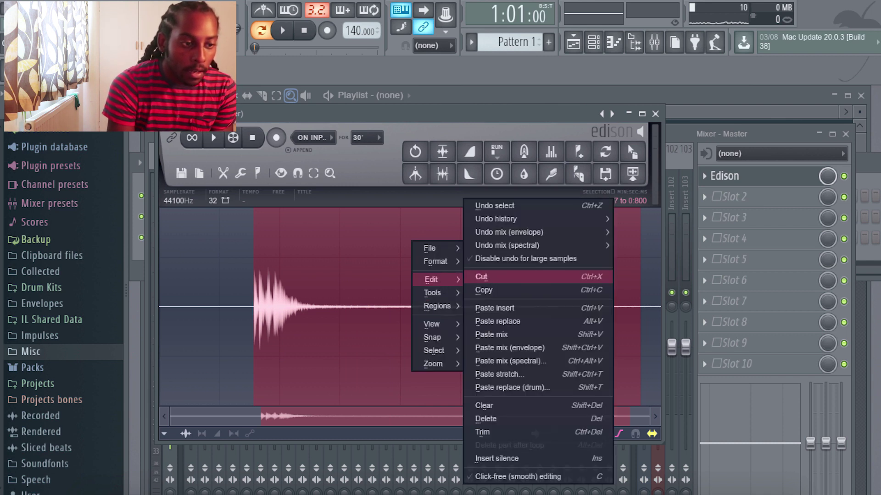
pyautogui.click(481, 277)
pyautogui.rightClick(314, 225)
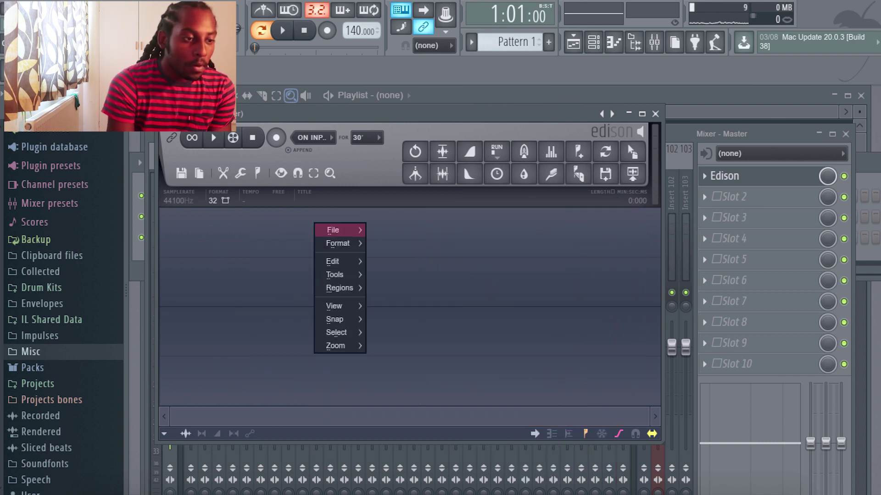
pyautogui.moveTo(335, 229)
pyautogui.click(385, 230)
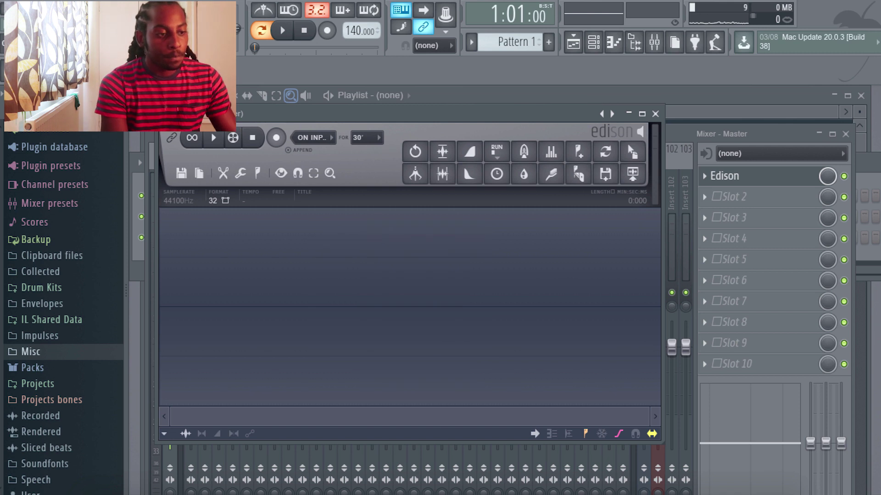
# Paste the cut snare audio into the empty Edison sample and play it back.
pyautogui.hotkey('ctrl', 'v')
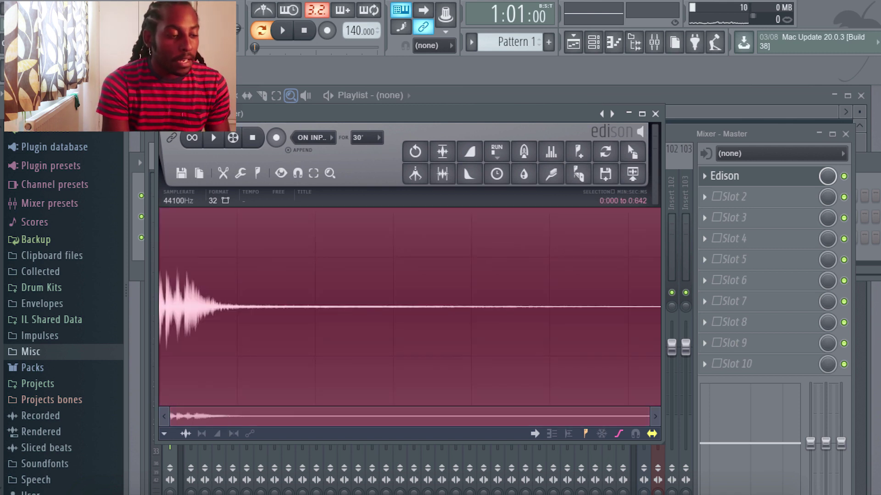
pyautogui.press('space')
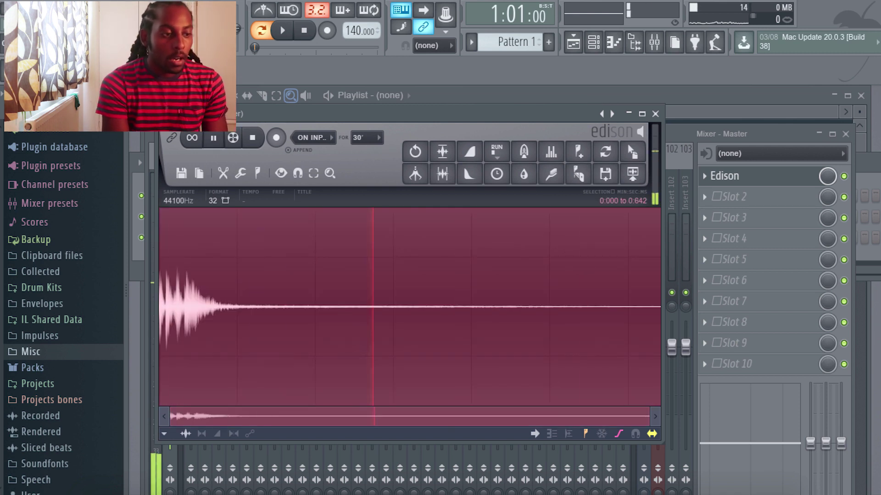
pyautogui.press('space')
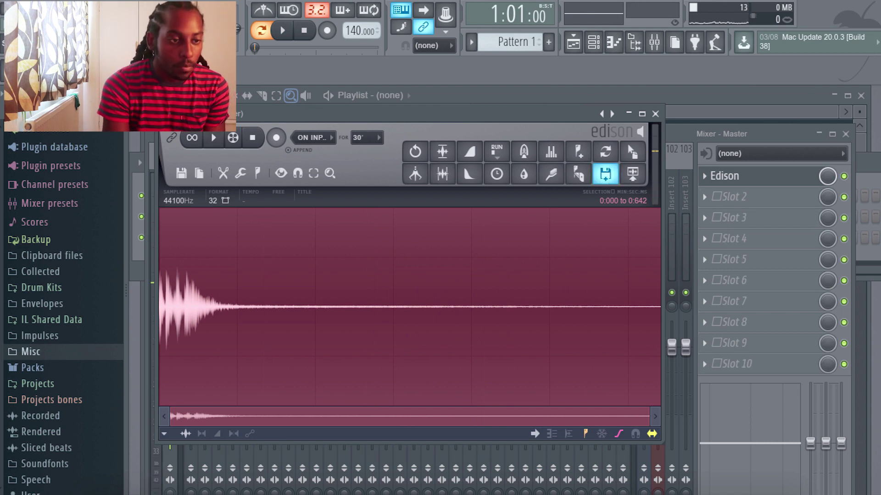
# Save the trimmed snare sample as a wave file named Clap in the Samples folder.
pyautogui.click(605, 174)
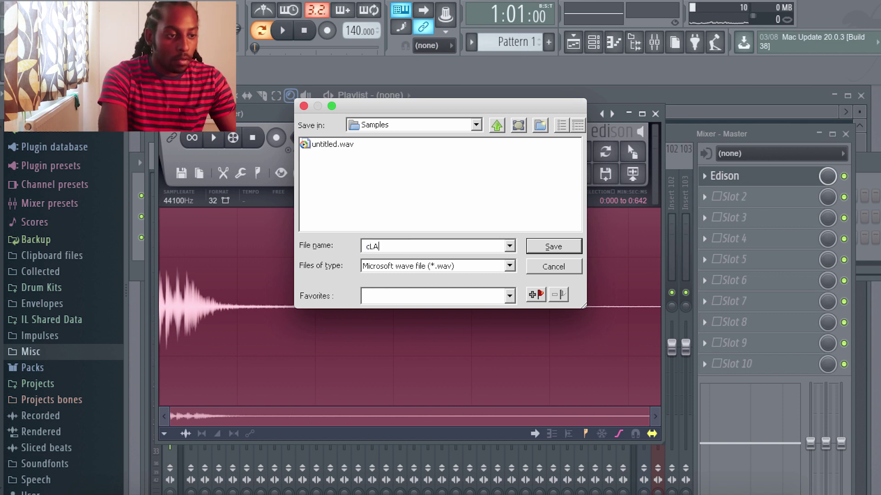
pyautogui.write('Clap')
pyautogui.press('Return')
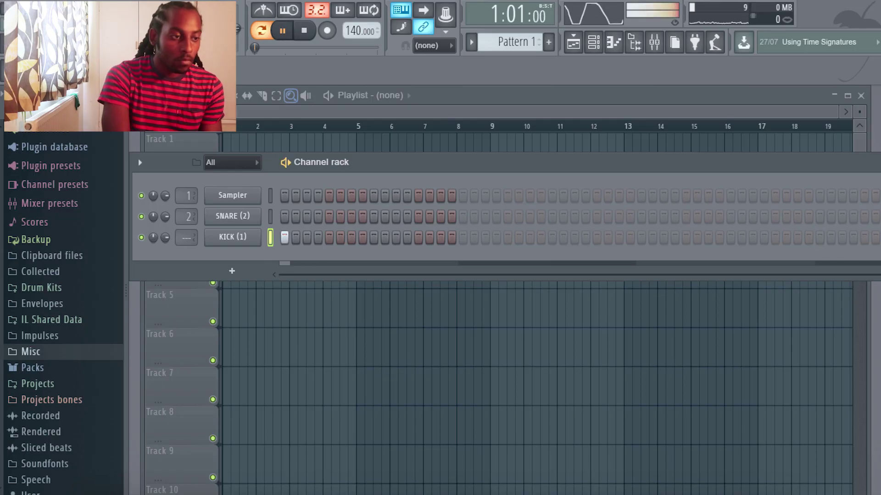
# Turn on the KICK (1) channel's volume envelope with zero attack and set its time stretching mode to Auto.
pyautogui.press('space')
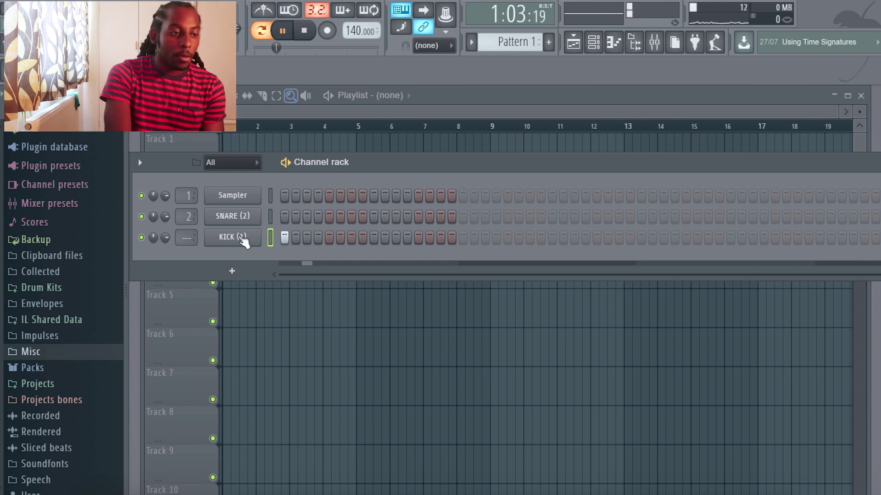
pyautogui.moveTo(350, 176); pyautogui.dragTo(358, 101)
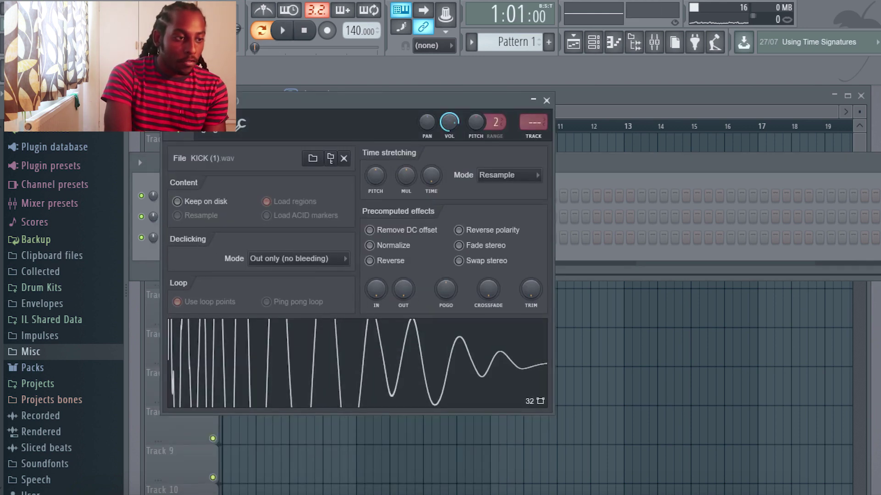
pyautogui.click(208, 128)
pyautogui.moveTo(205, 262); pyautogui.dragTo(206, 286)
pyautogui.press('space')
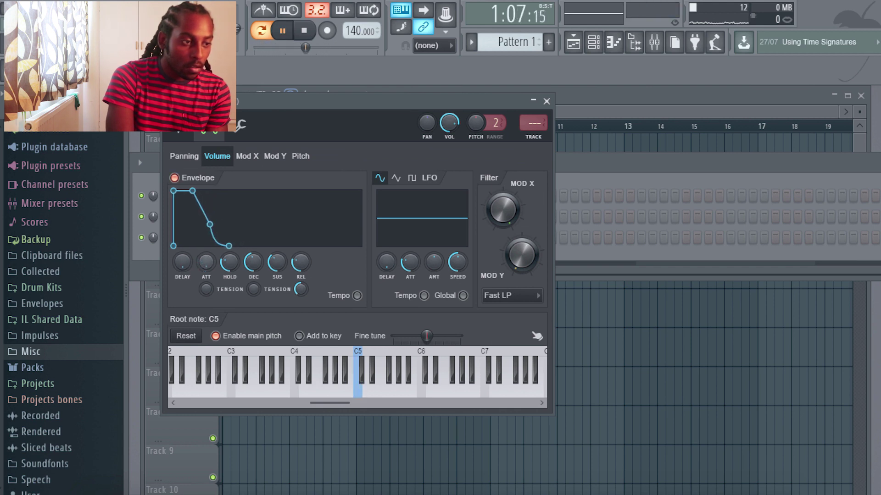
pyautogui.press('space')
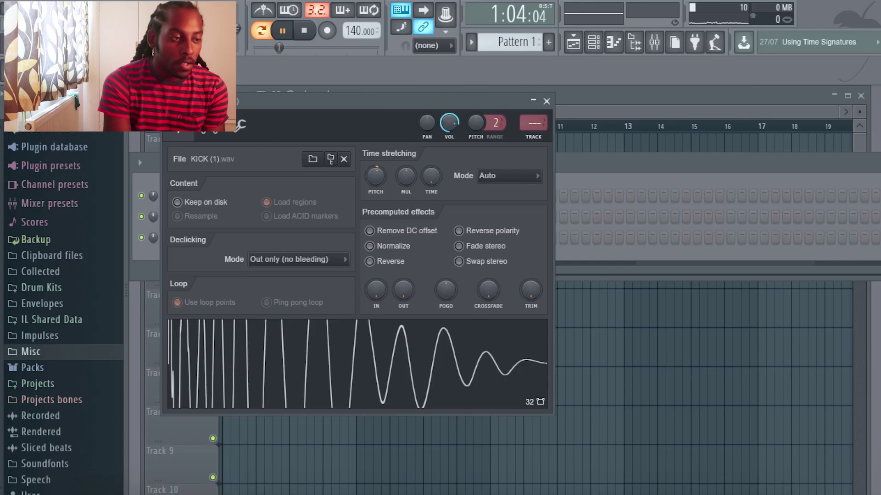
# Shorten the hold and decay of the kick's volume envelope and keep its attack at zero while auditioning the pattern.
pyautogui.click(209, 130)
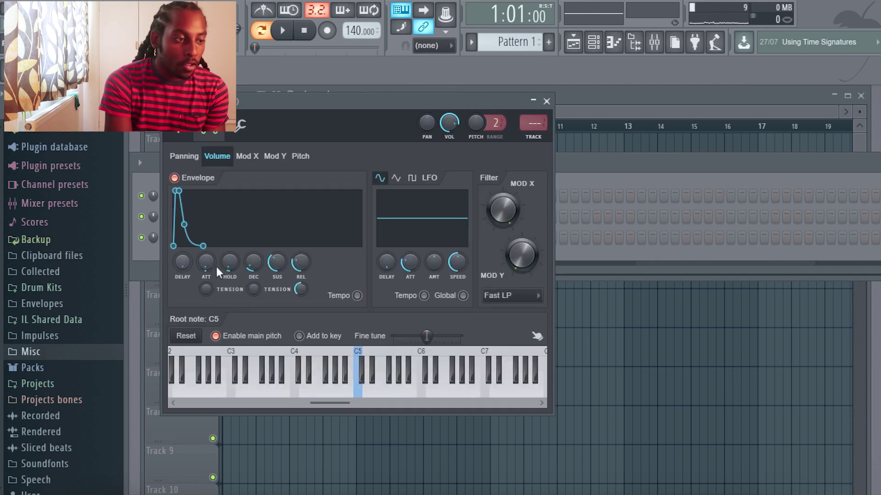
pyautogui.moveTo(206, 262); pyautogui.dragTo(206, 252)
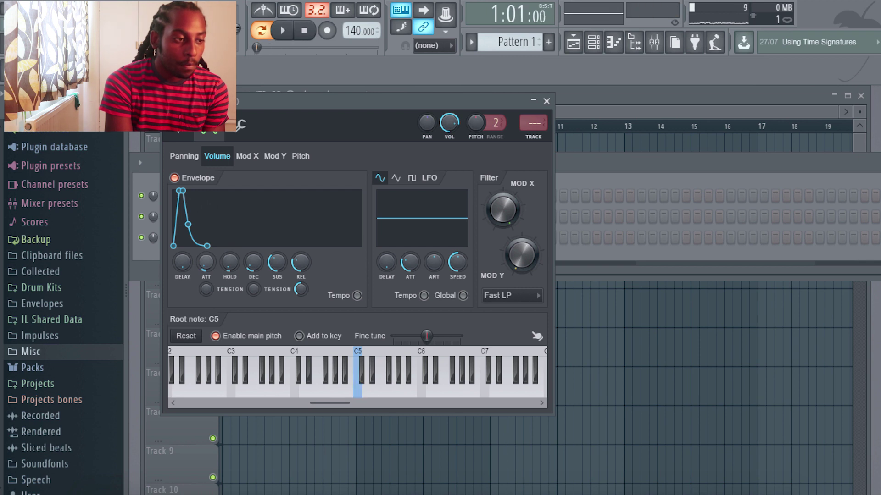
pyautogui.press('space')
pyautogui.press('space')
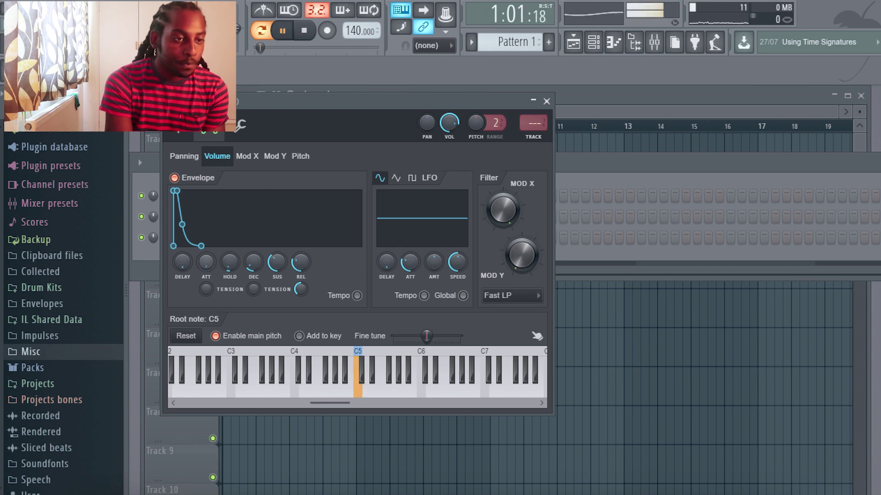
pyautogui.press('space')
# Raise the kick's time-stretching pitch slightly and compare the sound with the original KICK (1).wav in Finder's Plain Kit folder.
pyautogui.click(178, 129)
pyautogui.press('space')
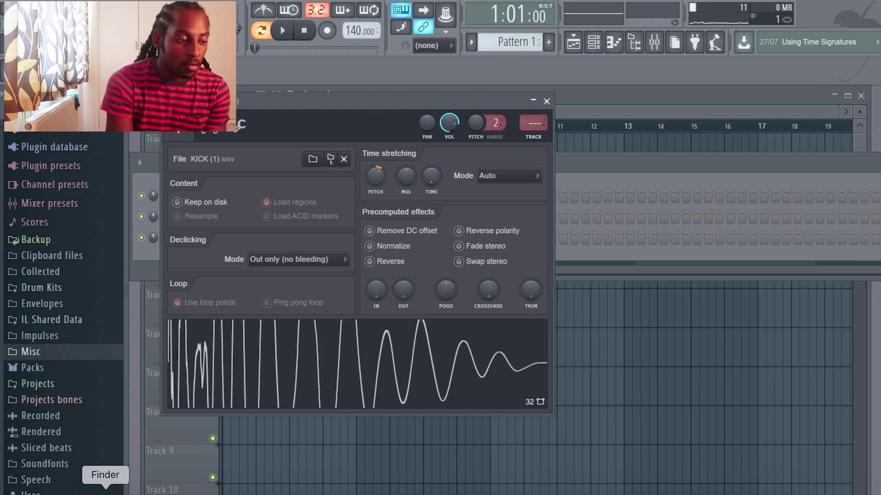
pyautogui.click(105, 494)
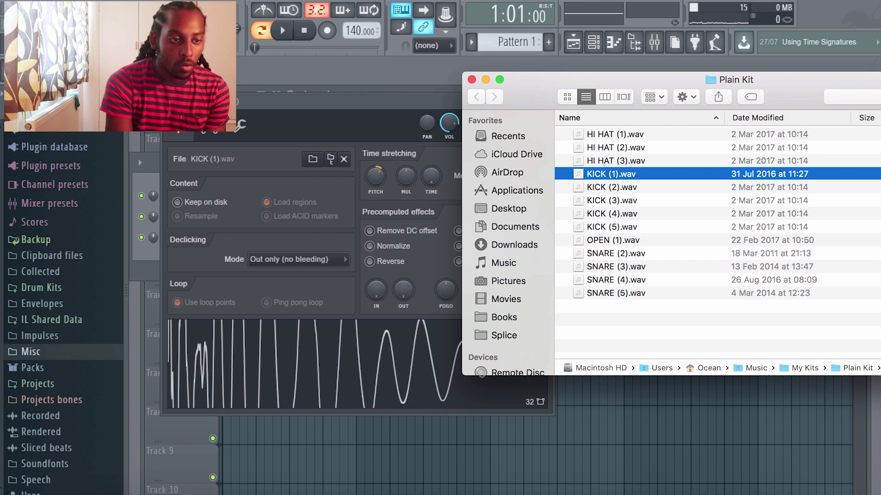
pyautogui.press('space')
pyautogui.press('space')
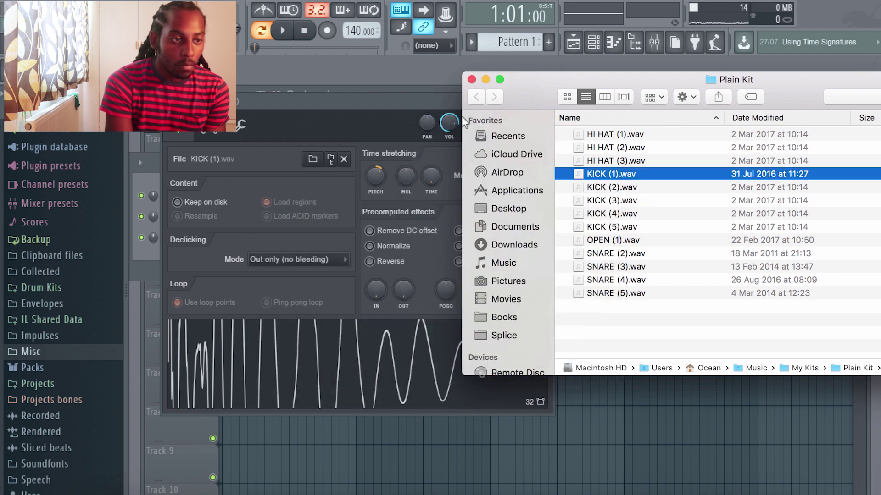
pyautogui.click(441, 120)
pyautogui.press('space')
pyautogui.press('space')
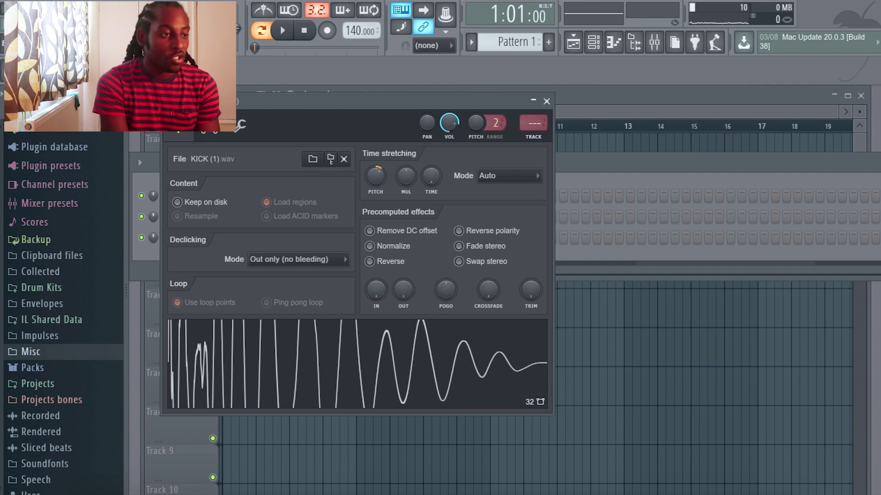
# Review the kick's volume envelope and sample settings and close the channel window.
pyautogui.click(210, 134)
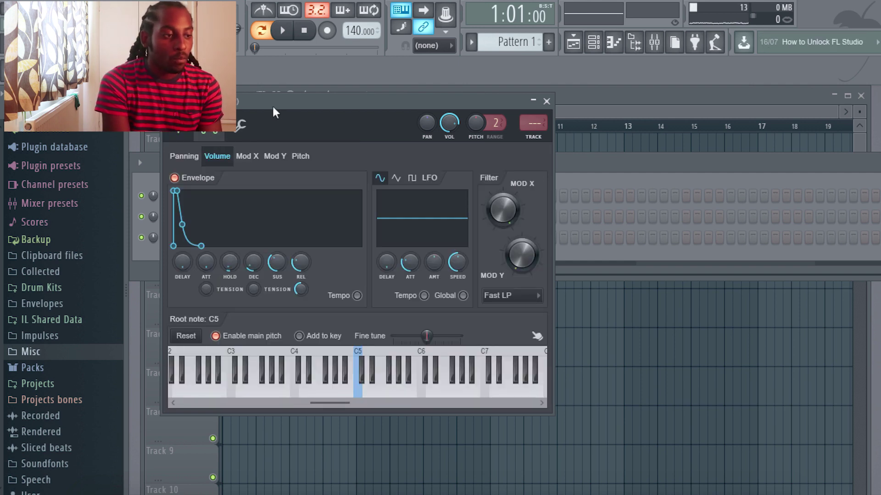
pyautogui.moveTo(272, 107); pyautogui.dragTo(331, 107)
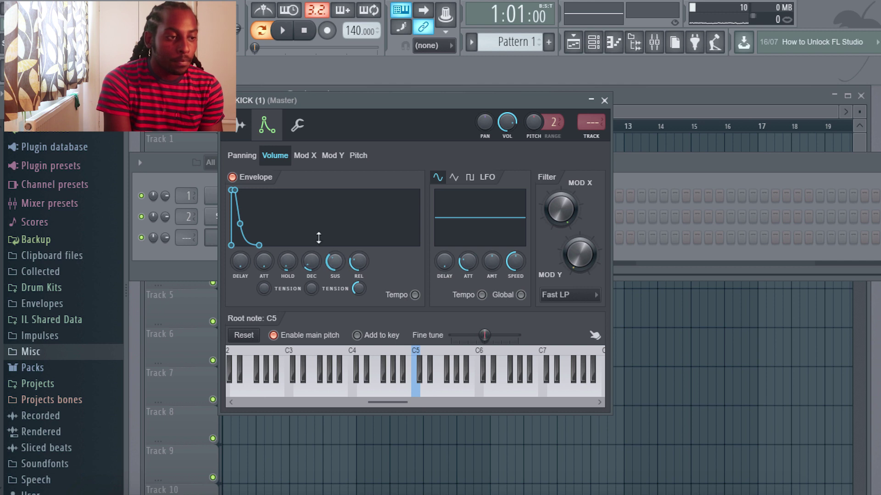
pyautogui.click(237, 128)
pyautogui.click(604, 101)
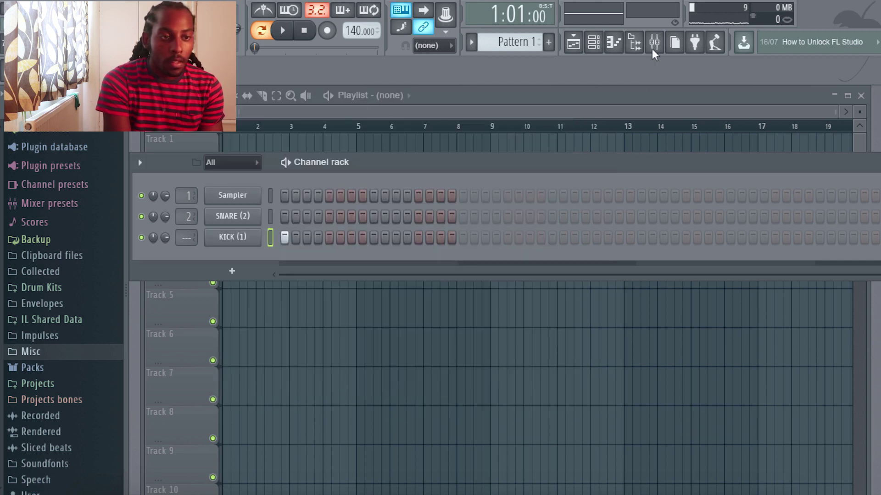
# Route the KICK (1) channel to mixer track 3.
pyautogui.click(654, 42)
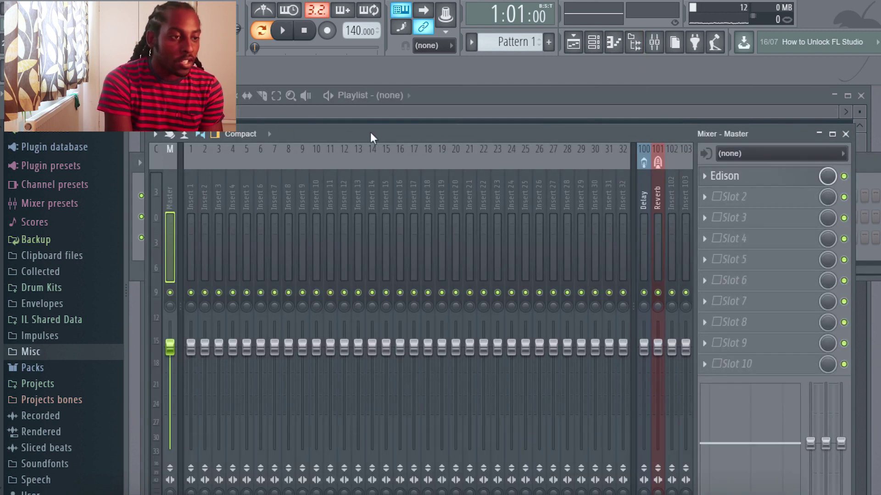
pyautogui.moveTo(348, 136); pyautogui.dragTo(444, 131)
pyautogui.moveTo(186, 237)
pyautogui.mouseDown()
pyautogui.moveTo(187, 221)
pyautogui.moveTo(195, 242)
pyautogui.mouseUp()
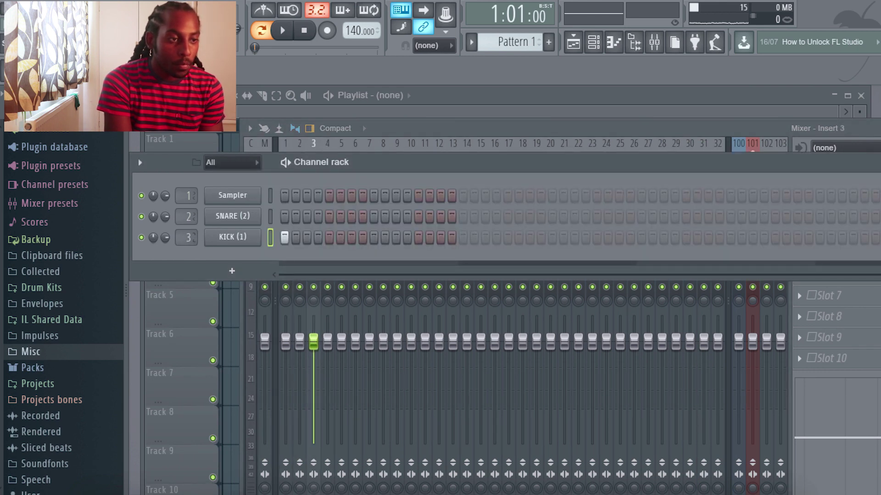
# Load Fruity Fast Dist in the first effect slot of Insert 3 and audition the kick.
pyautogui.click(418, 123)
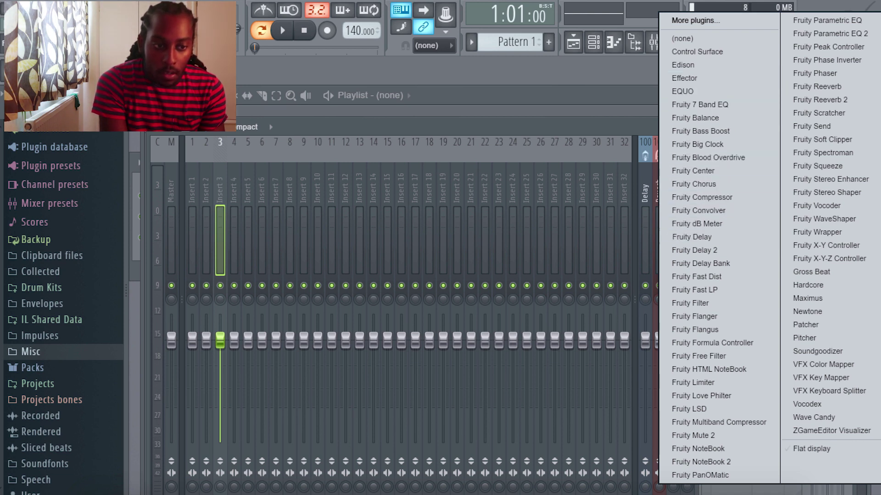
pyautogui.click(697, 277)
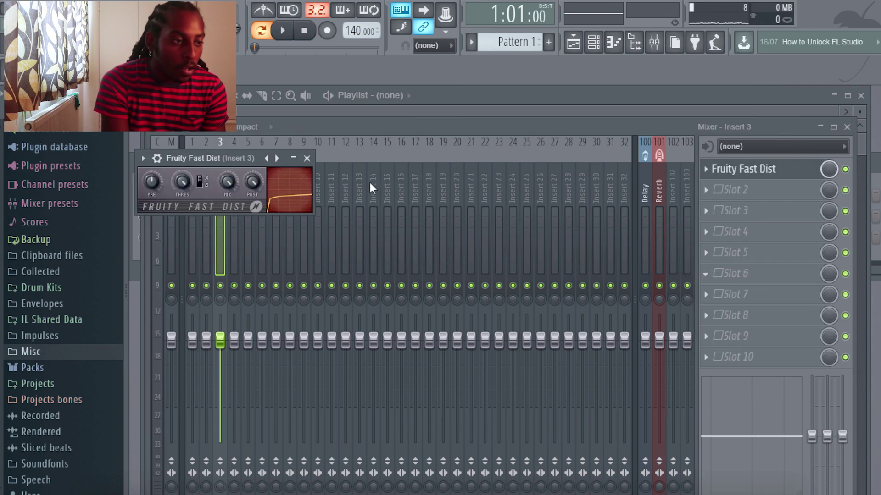
pyautogui.press('space')
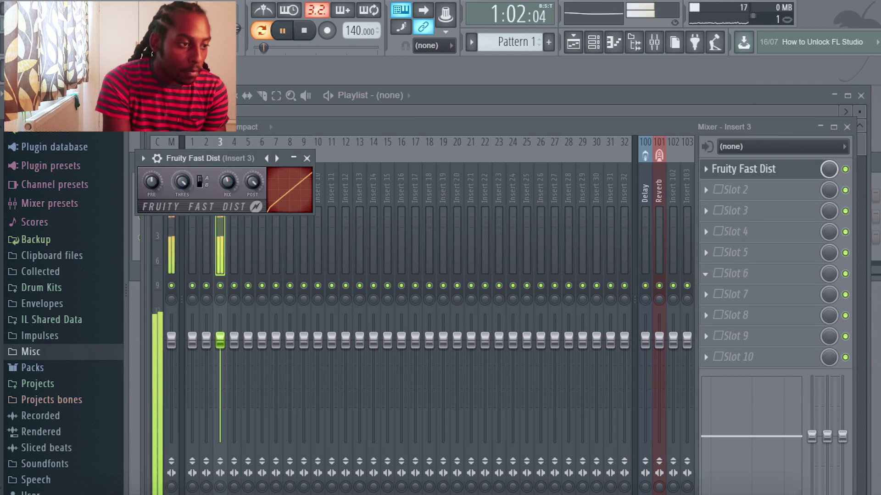
pyautogui.press('space')
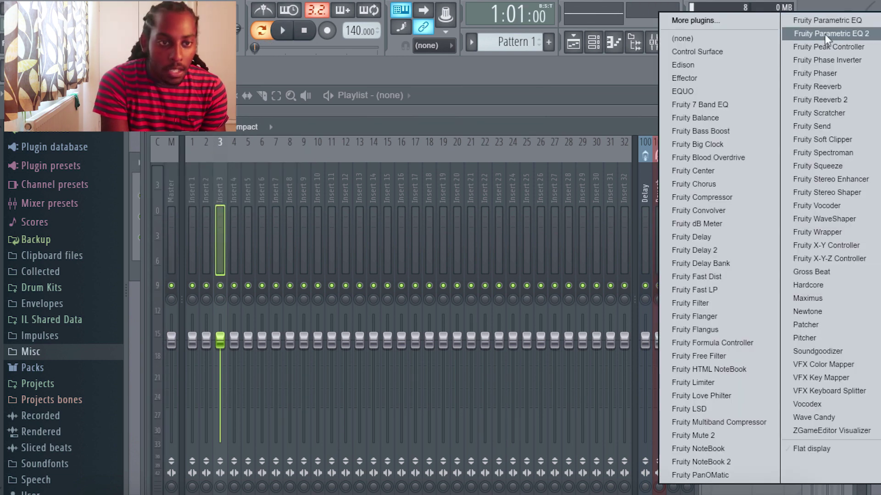
# Add Fruity Parametric EQ 2 to slot 2 of Insert 3, lowering band 7 at 1140 Hz and raising band 2 at 136 Hz.
pyautogui.click(824, 34)
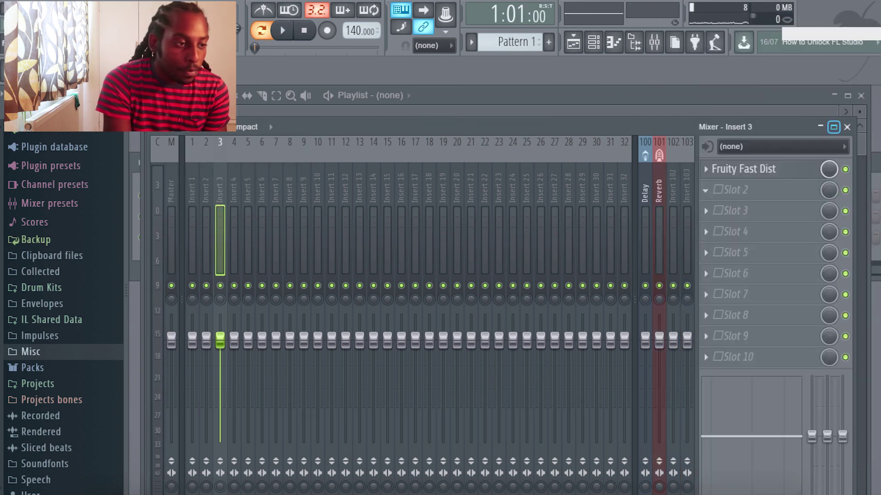
pyautogui.moveTo(404, 288); pyautogui.dragTo(335, 336)
pyautogui.press('space')
pyautogui.press('space')
pyautogui.press('space')
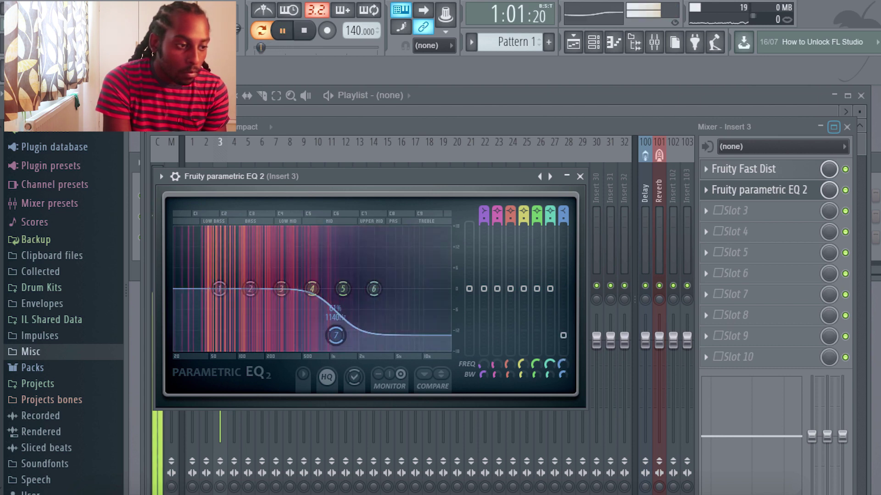
pyautogui.press('space')
pyautogui.moveTo(250, 288); pyautogui.dragTo(250, 285)
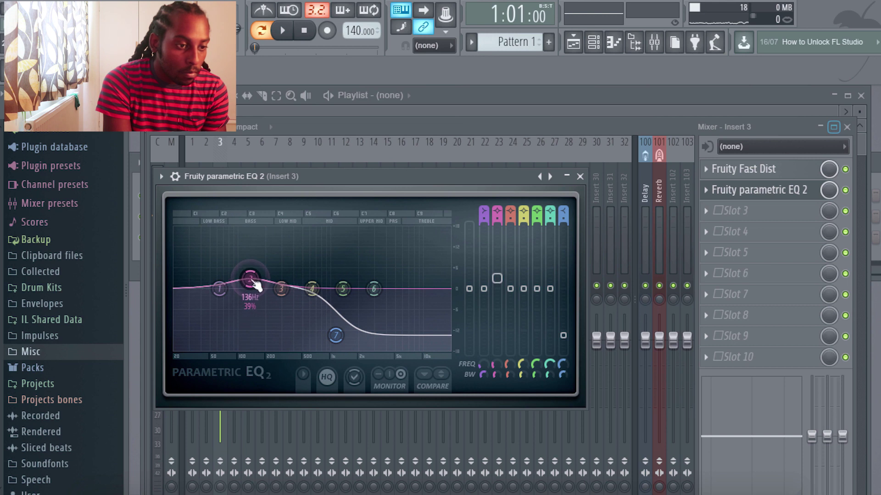
pyautogui.press('space')
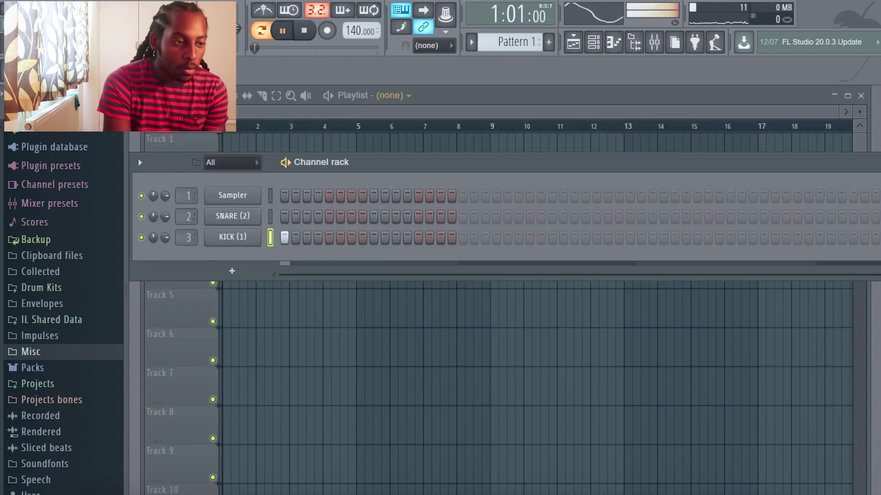
# Try the kick with an extra hit on step 7 and a snare on step 9, and clear both hits.
pyautogui.press('space')
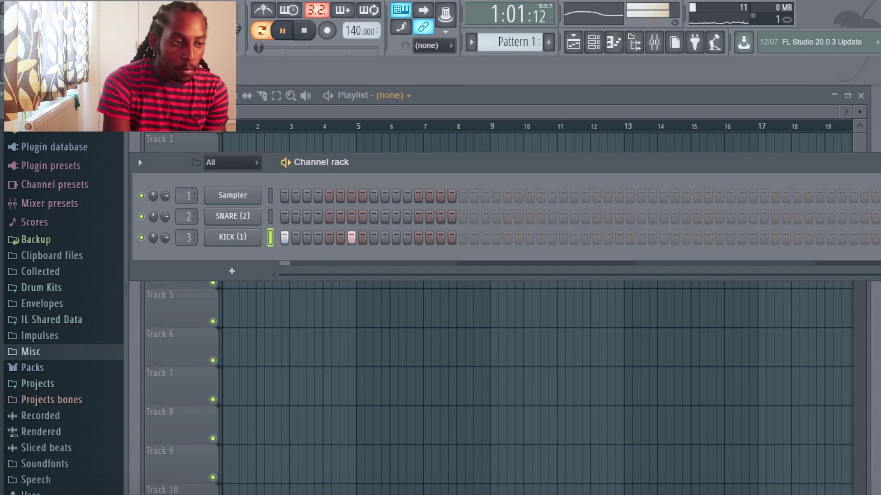
pyautogui.click(418, 216)
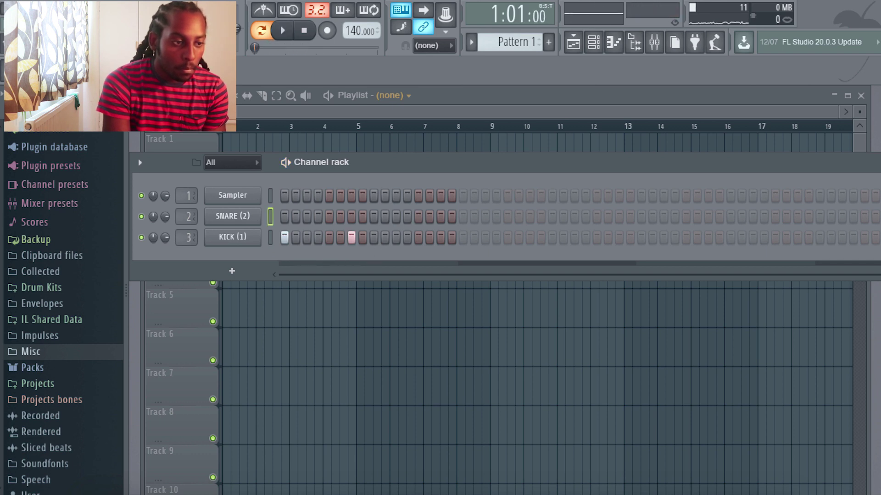
pyautogui.press('space')
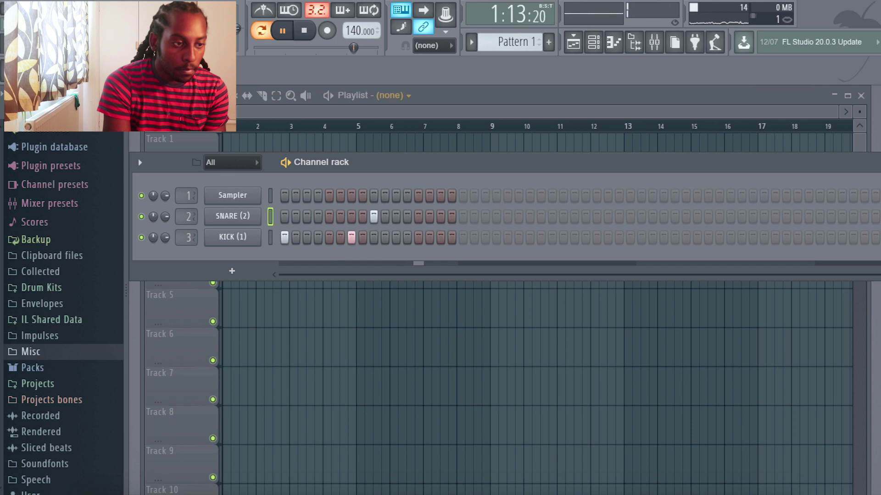
pyautogui.press('space')
pyautogui.click(352, 237)
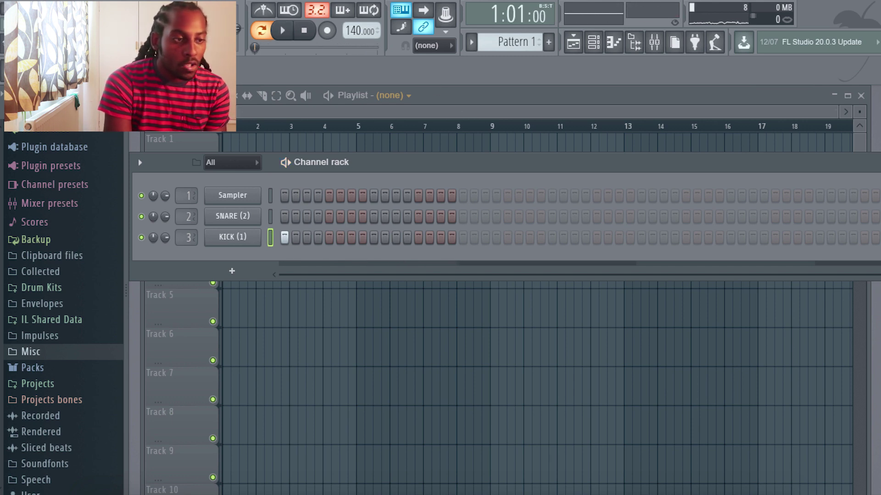
# Record the processed kick into Edison on the Master track.
pyautogui.click(654, 43)
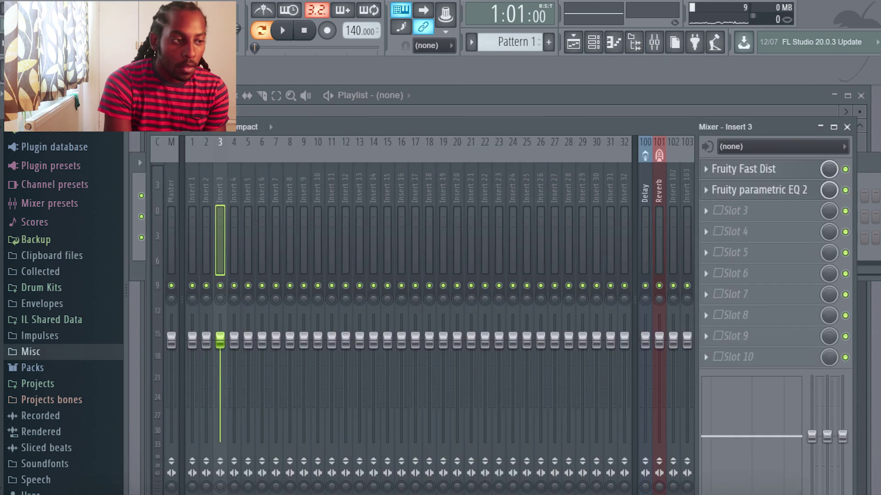
pyautogui.click(172, 185)
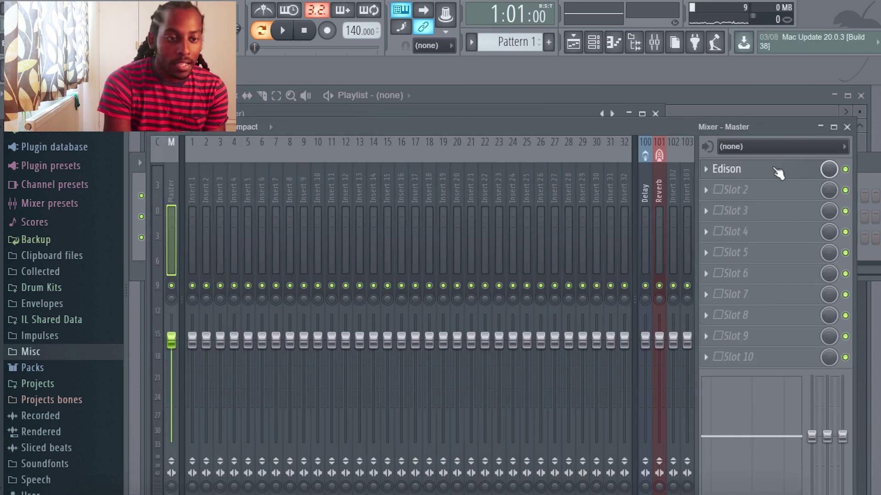
pyautogui.click(727, 169)
pyautogui.press('space')
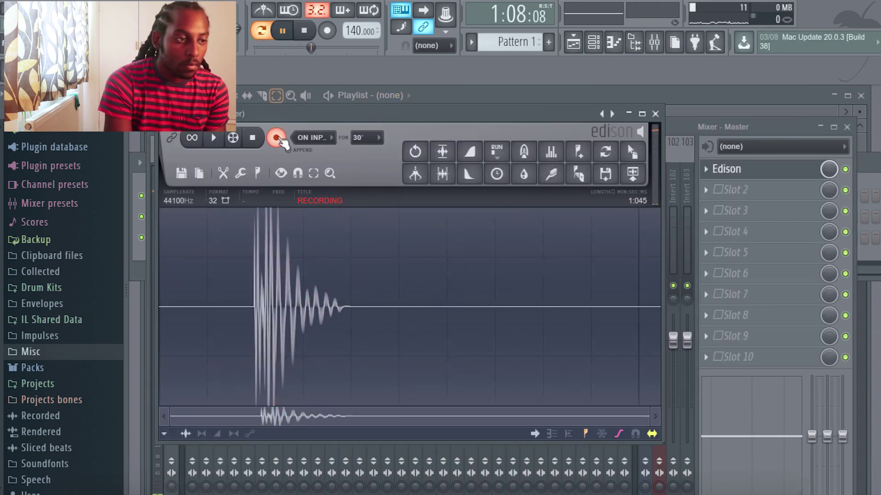
pyautogui.press('space')
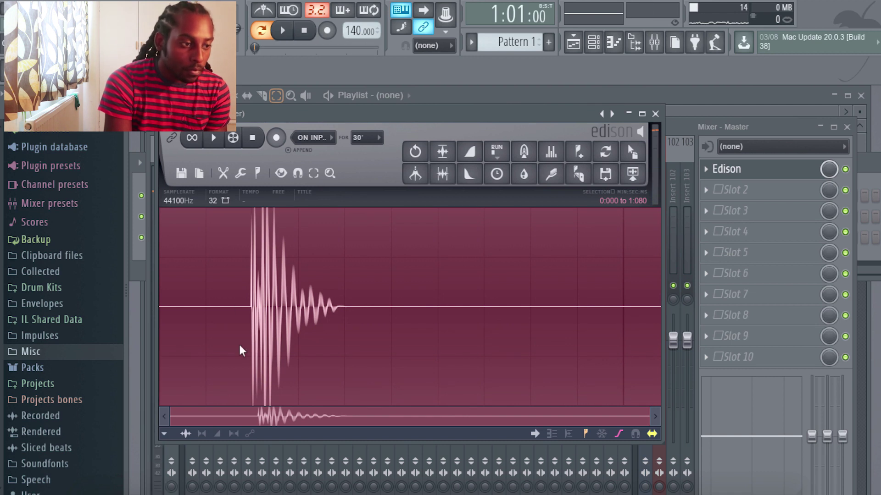
# Cut the kick hit from 0:198 to 0:501 out of the recording and paste it into a new Edison sample.
pyautogui.click(210, 323)
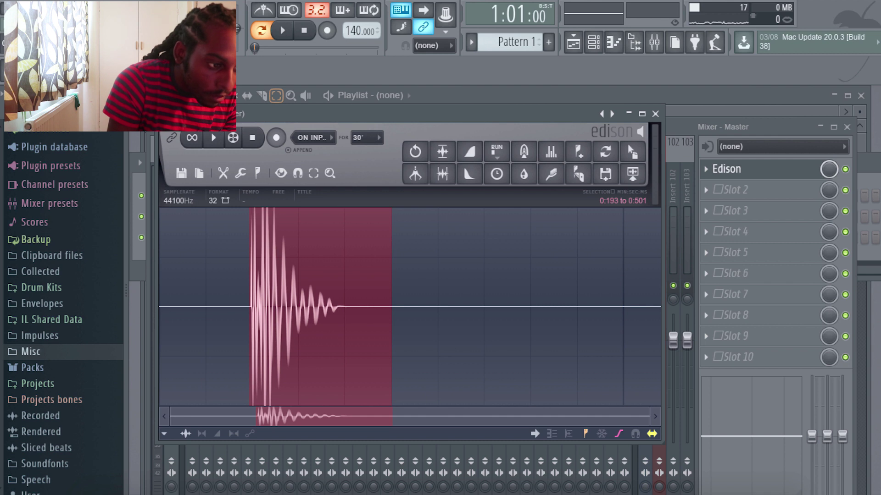
pyautogui.moveTo(646, 420); pyautogui.dragTo(290, 420)
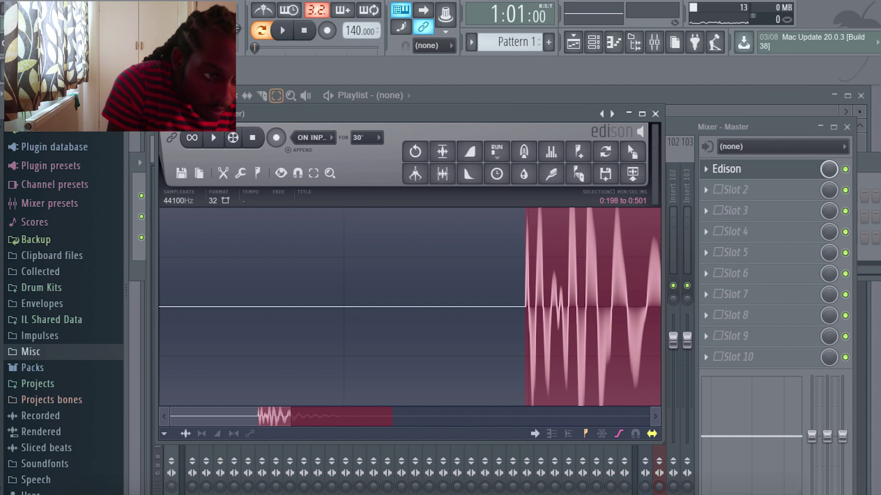
pyautogui.rightClick(540, 304)
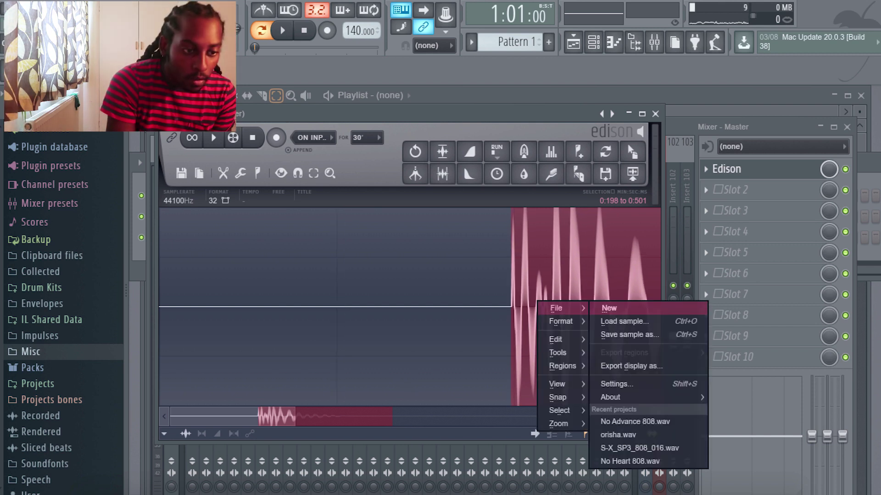
pyautogui.moveTo(568, 343)
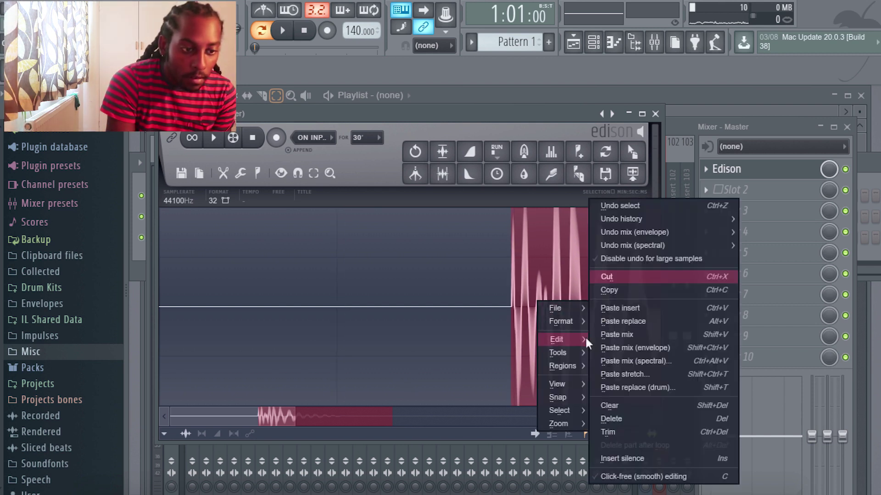
pyautogui.click(601, 276)
pyautogui.rightClick(423, 258)
pyautogui.moveTo(435, 264)
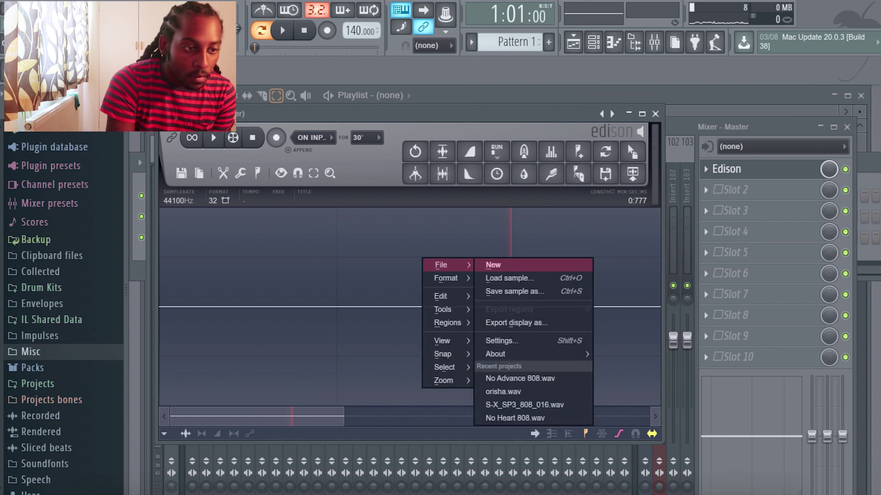
pyautogui.click(494, 264)
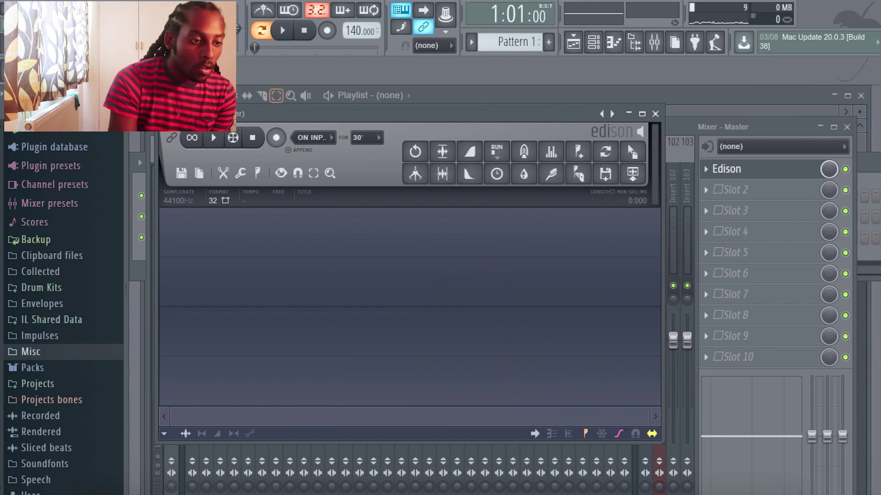
pyautogui.hotkey('ctrl', 'v')
# Select the kick from its start to 0:184, audition the selection and save it as a sample.
pyautogui.moveTo(463, 307); pyautogui.dragTo(160, 306)
pyautogui.press('space')
pyautogui.press('space')
pyautogui.press('space')
pyautogui.press('space')
pyautogui.press('space')
pyautogui.press('space')
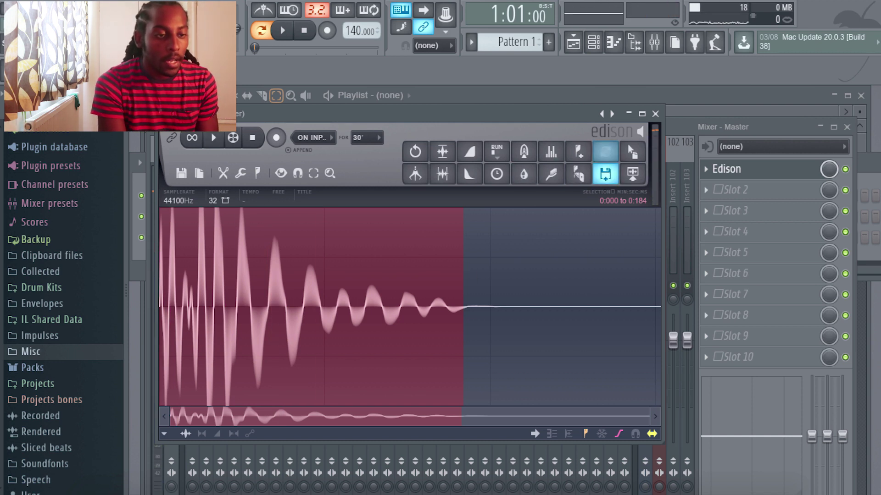
pyautogui.hotkey('ctrl', 's')
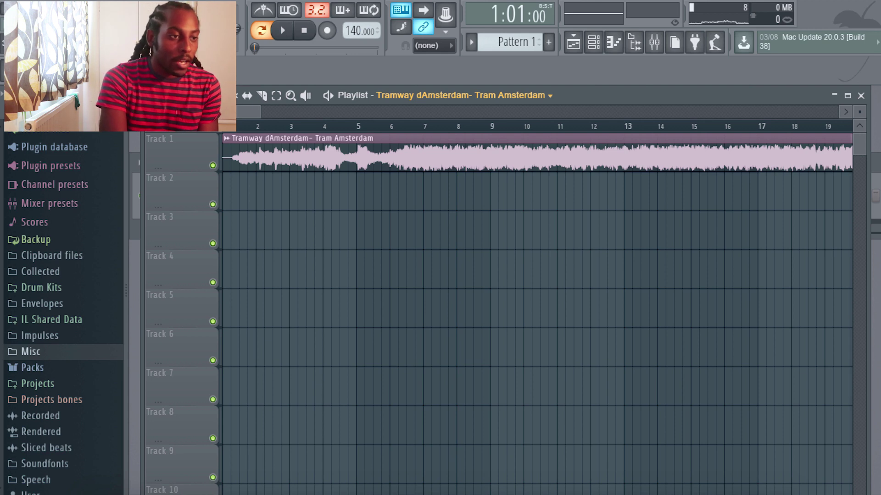
# Audition the tram recording on Track 1 around bar 4 and set the playback position to bar 5.
pyautogui.press('space')
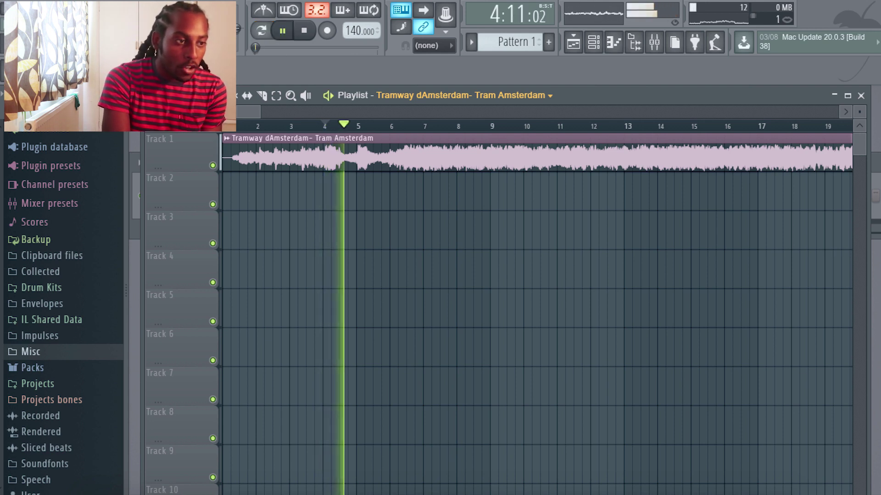
pyautogui.press('space')
pyautogui.press('space')
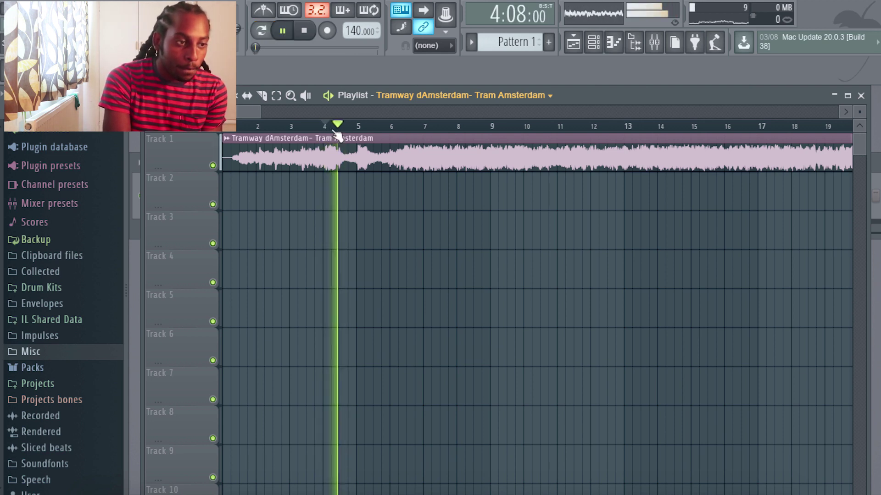
pyautogui.press('space')
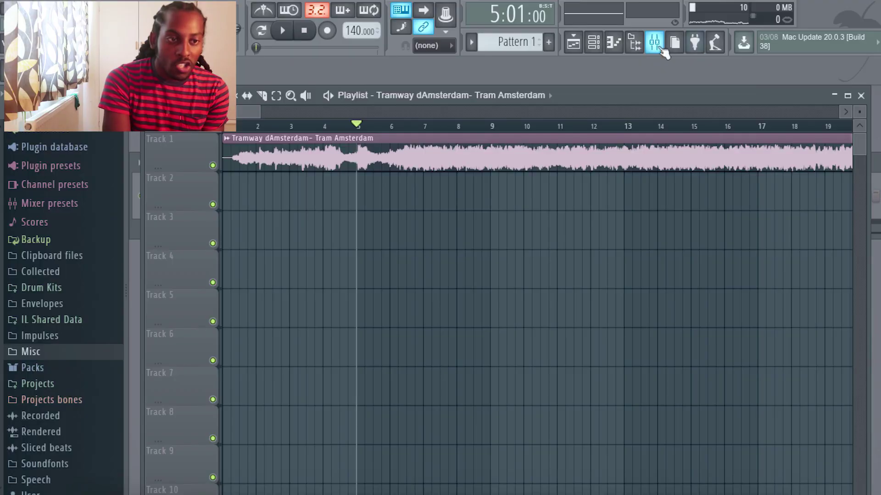
# Open Edison on the Master track and record the tram clip from bar 5.
pyautogui.click(654, 42)
pyautogui.click(729, 171)
pyautogui.press('Escape')
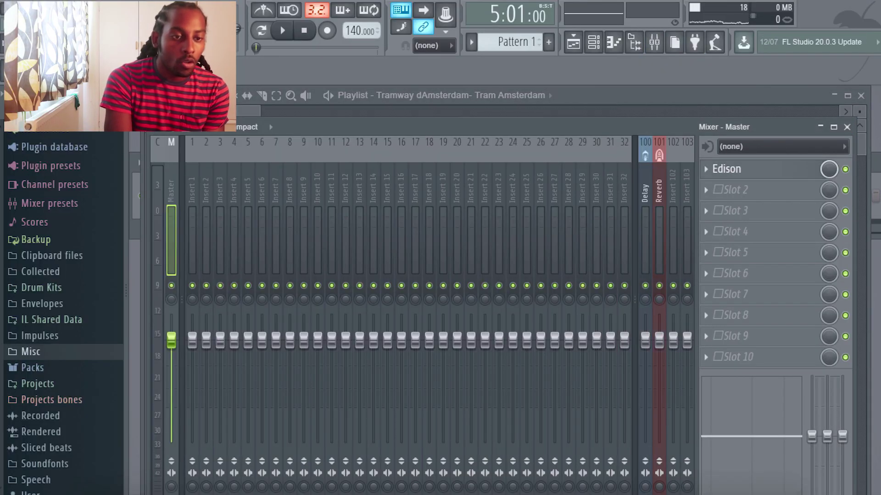
pyautogui.click(729, 169)
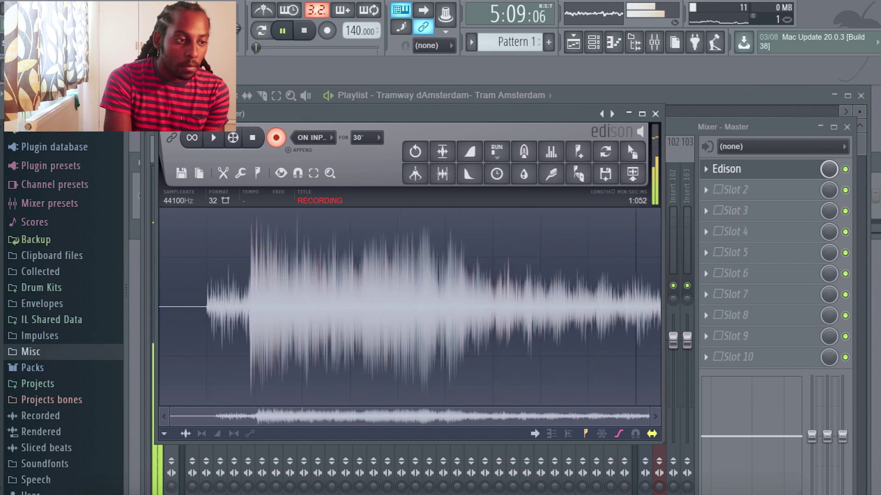
pyautogui.press('space')
# Audition the tram recording and narrow the selection to 0:186 to 0:929.
pyautogui.press('space')
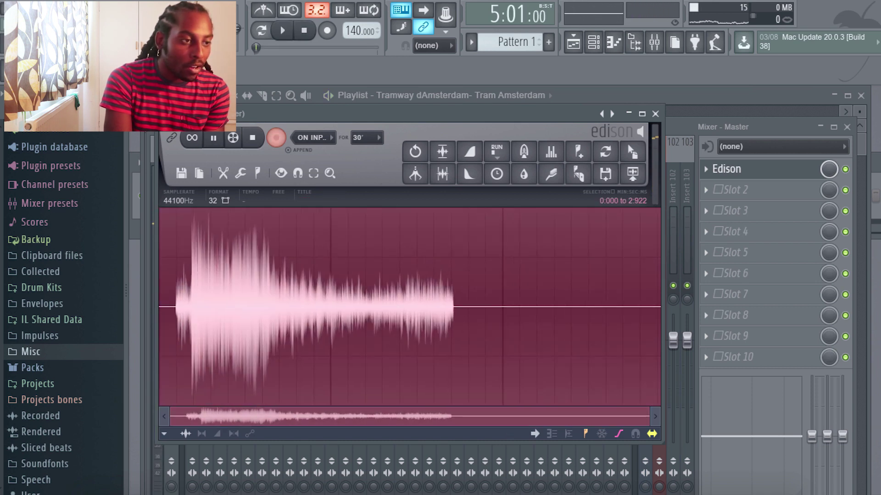
pyautogui.press('space')
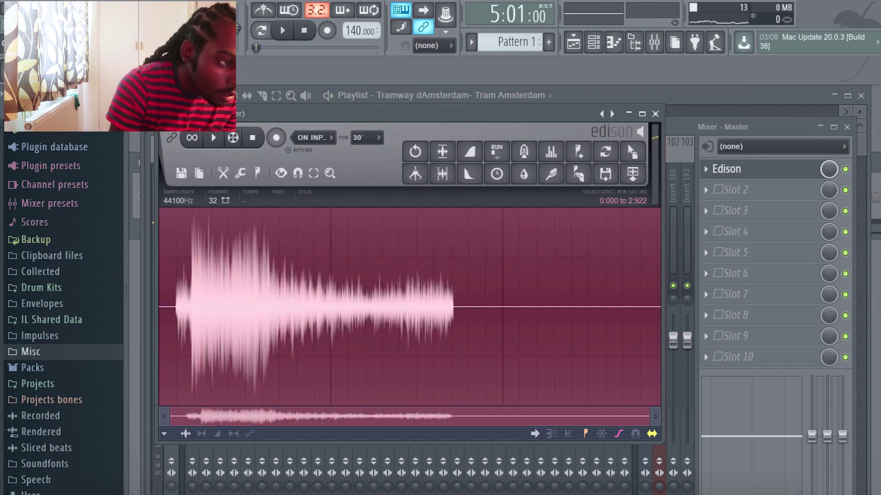
pyautogui.press('space')
pyautogui.press('space')
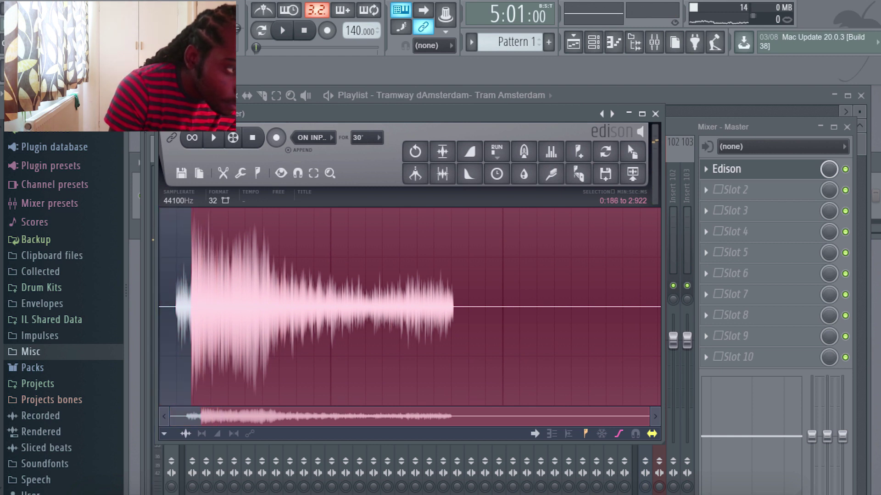
pyautogui.press('space')
pyautogui.press('space')
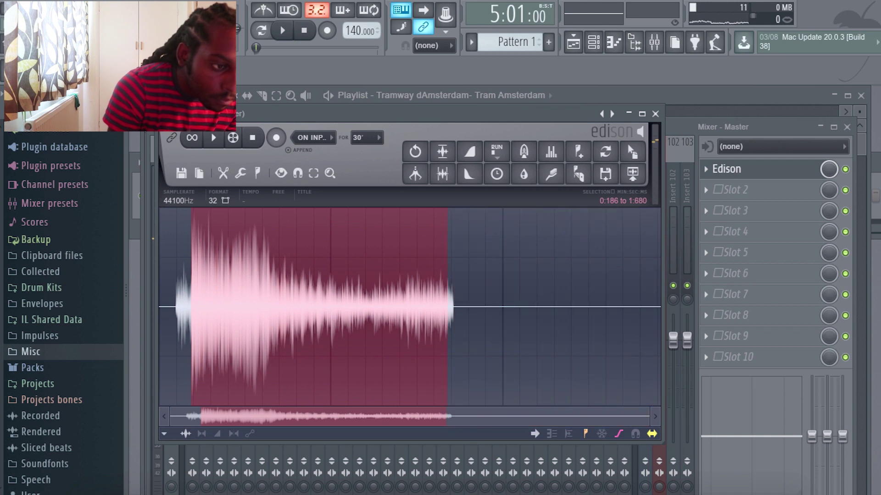
pyautogui.moveTo(335, 306); pyautogui.dragTo(331, 306)
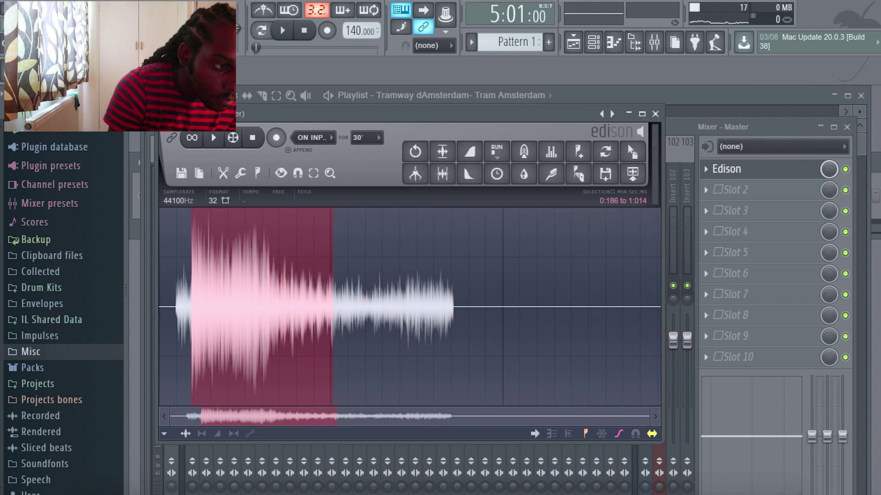
pyautogui.press('space')
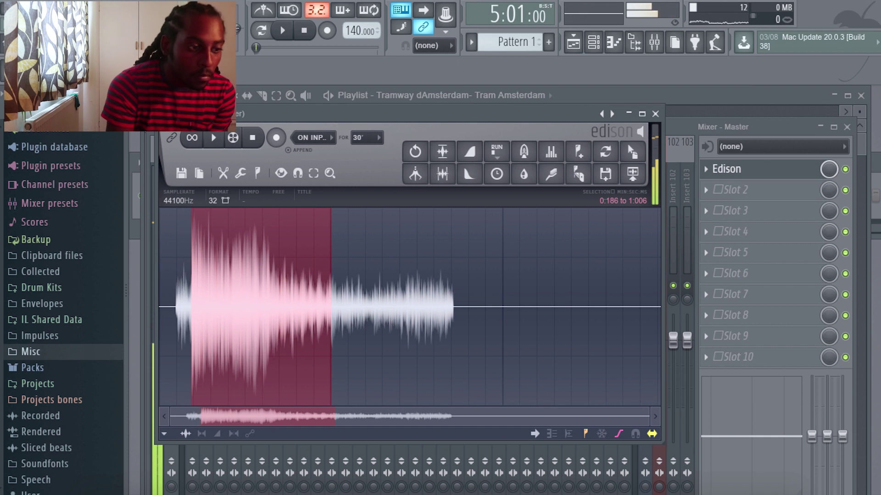
pyautogui.press('space')
pyautogui.moveTo(332, 306); pyautogui.dragTo(313, 307)
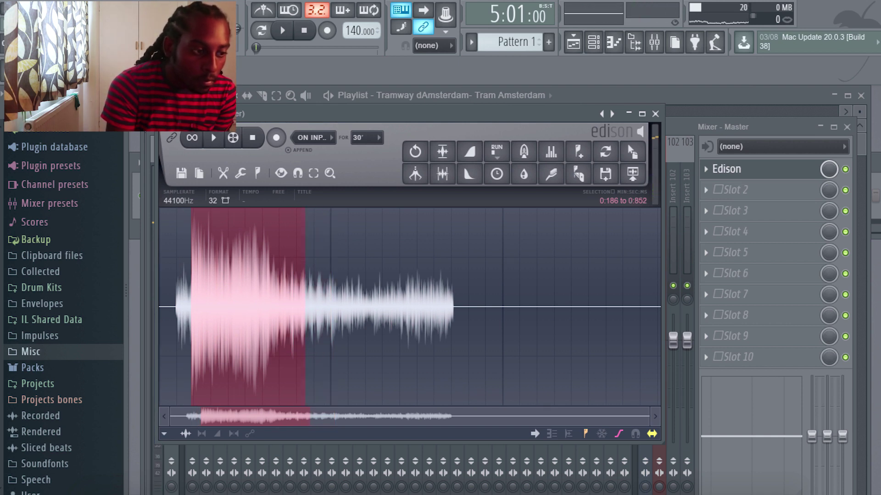
# Cut the selected tram sound, paste it into a new Edison sample and play it back.
pyautogui.rightClick(283, 290)
pyautogui.moveTo(301, 327)
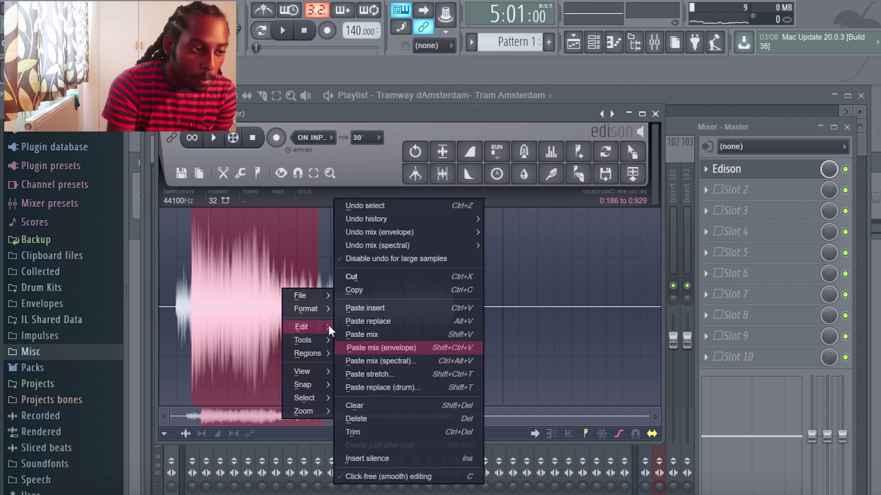
pyautogui.click(358, 278)
pyautogui.rightClick(415, 276)
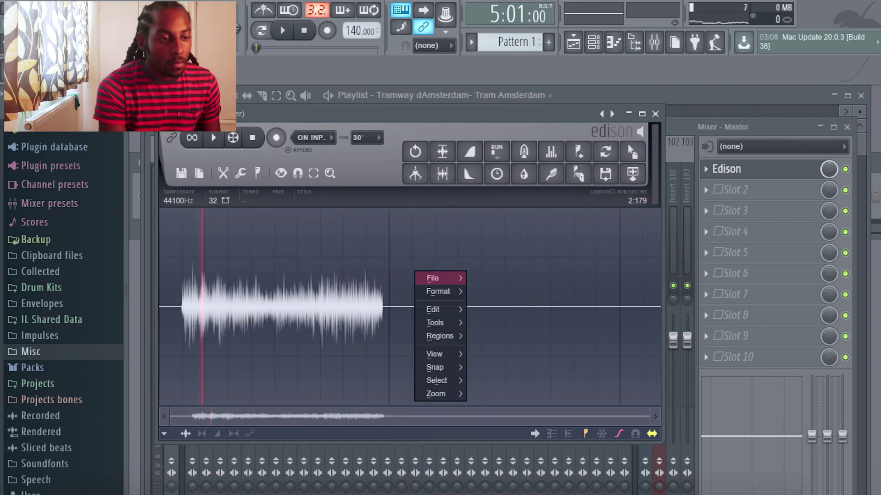
pyautogui.moveTo(442, 280)
pyautogui.hotkey('ctrl', 'v')
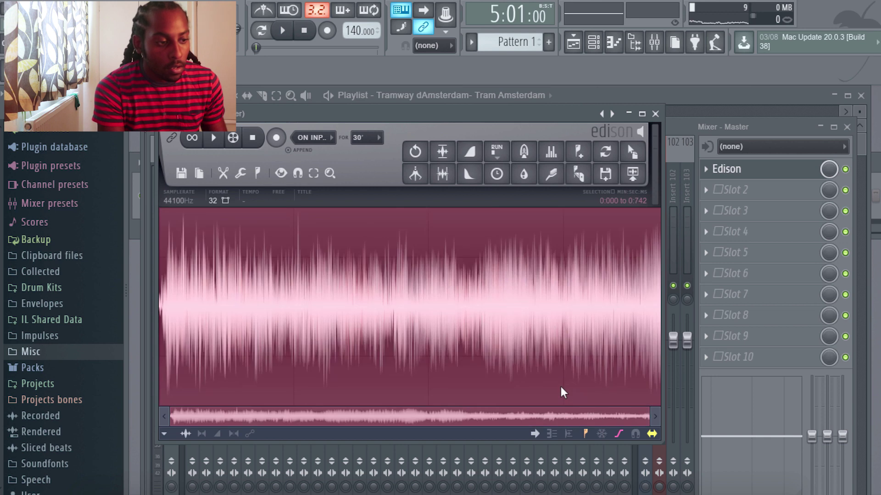
pyautogui.press('space')
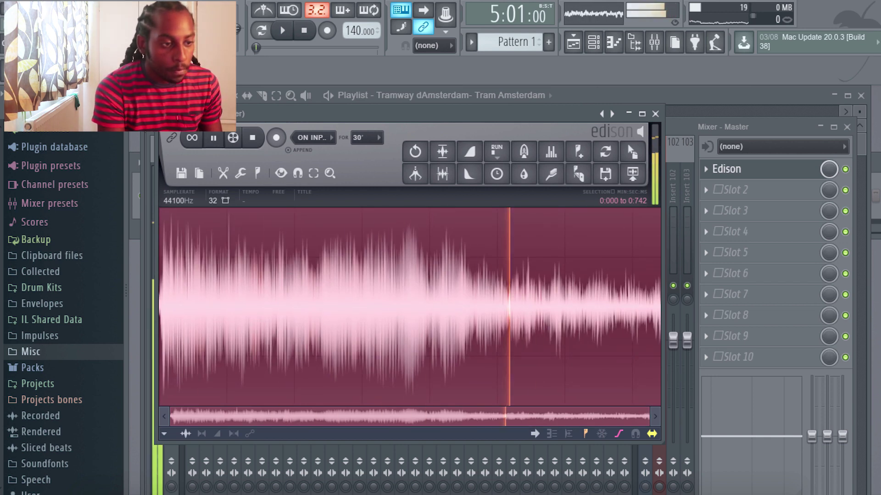
# Save the tram sound as TRAM and audition it as a channel with a hit on step 1.
pyautogui.moveTo(413, 114); pyautogui.dragTo(464, 118)
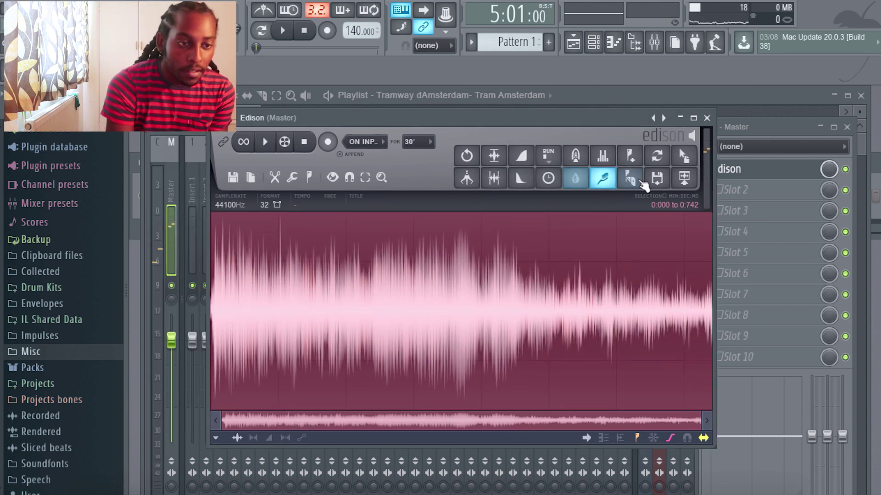
pyautogui.click(657, 178)
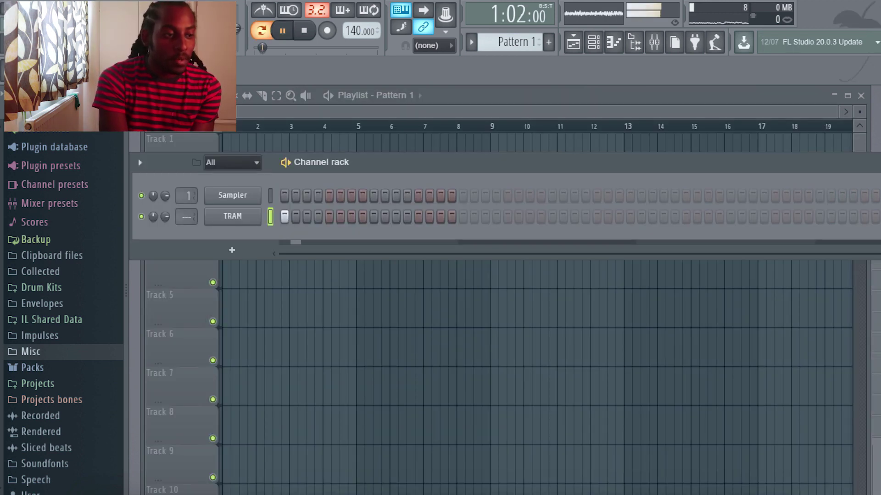
pyautogui.press('space')
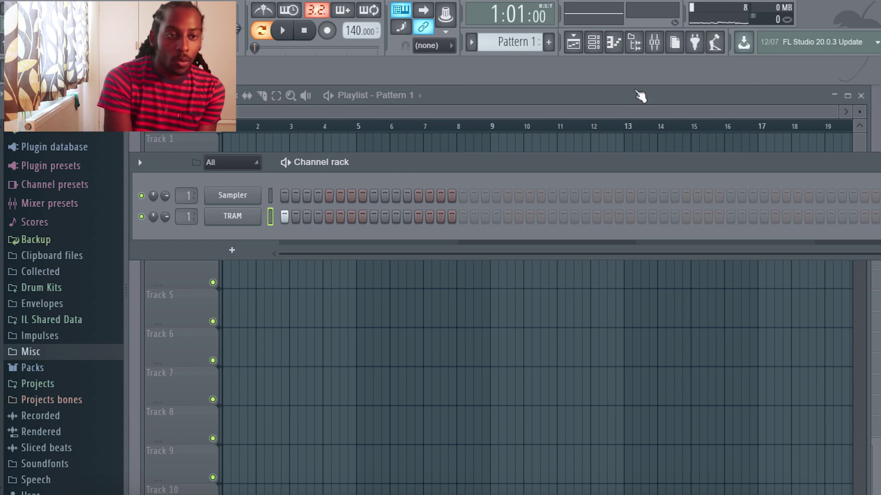
# Load Fruity Parametric EQ 2 in slot 1 of Insert 1 and pull band 1 fully down at 586 Hz.
pyautogui.click(655, 41)
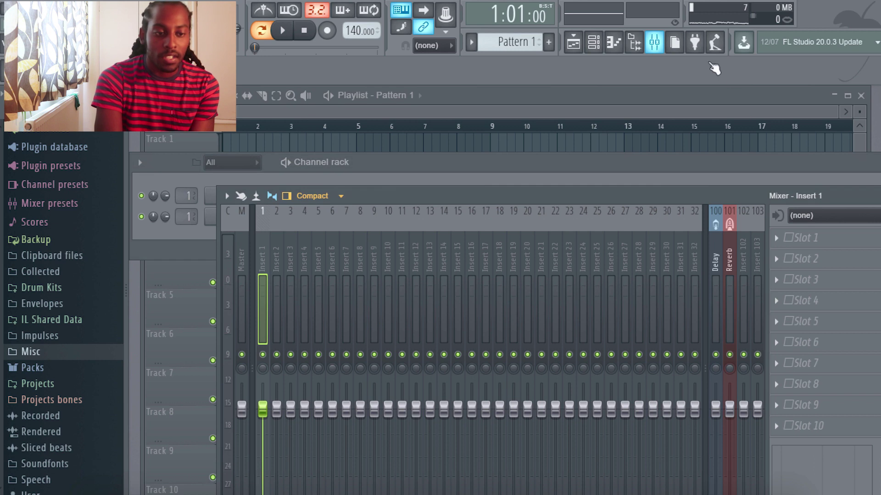
pyautogui.click(779, 237)
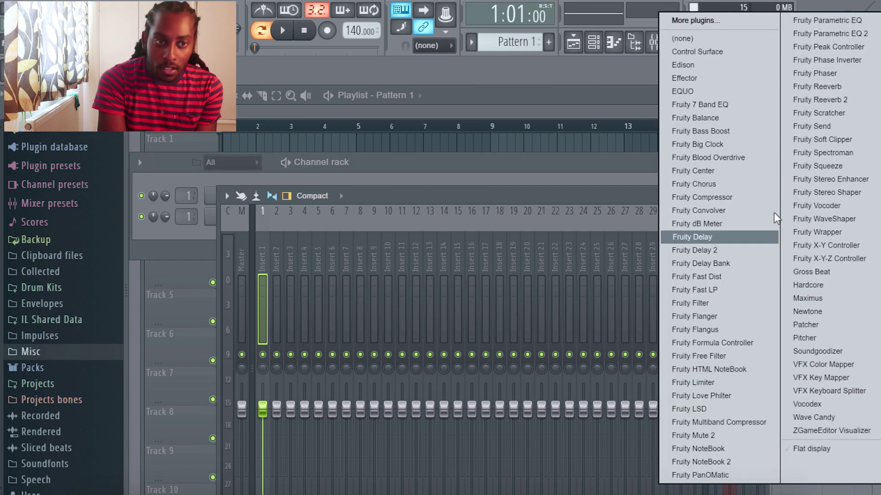
pyautogui.click(830, 33)
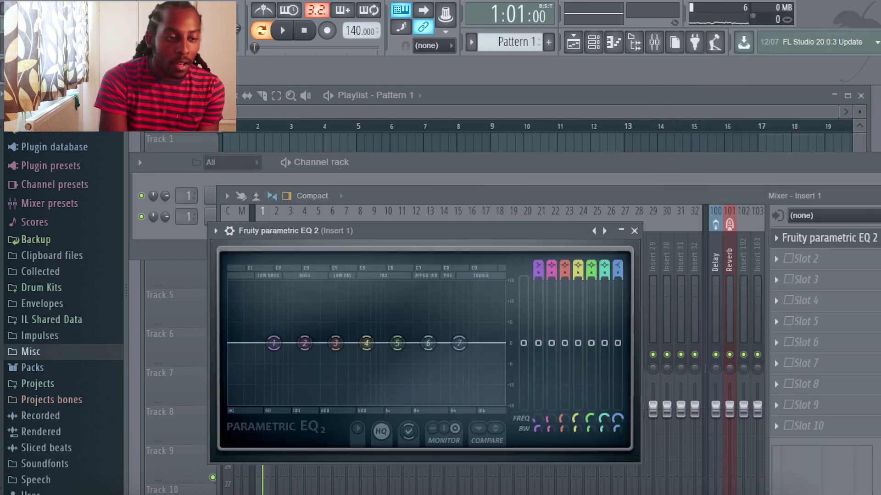
pyautogui.moveTo(273, 343); pyautogui.dragTo(363, 403)
pyautogui.press('space')
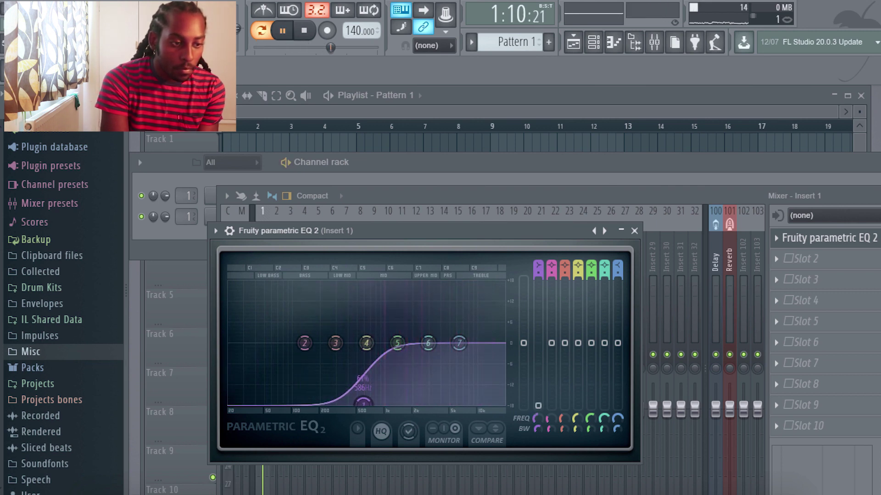
# Lower band 7 at the high end, set band 6 flat at 4400 Hz and audition the TRAM sound.
pyautogui.moveTo(459, 343); pyautogui.dragTo(497, 351)
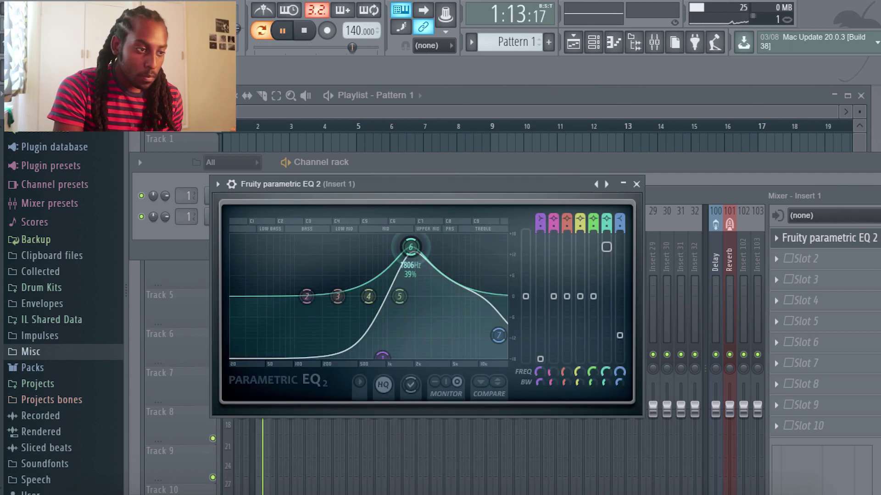
pyautogui.moveTo(411, 247); pyautogui.dragTo(446, 297)
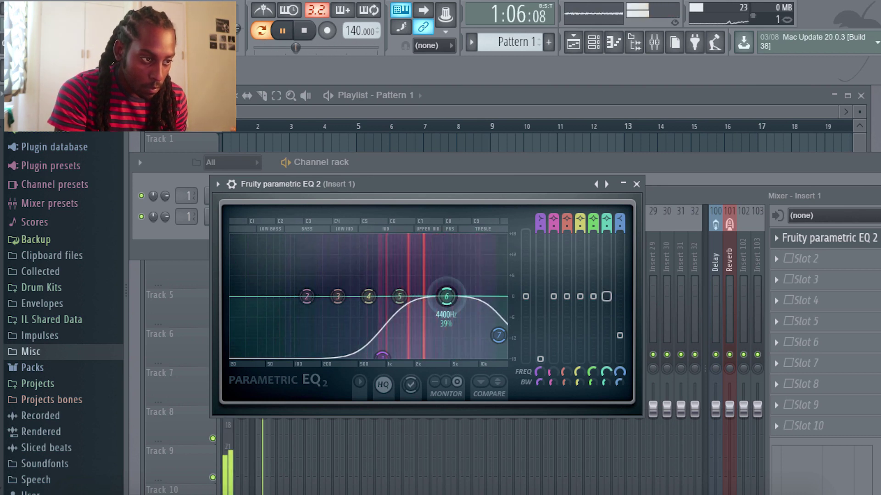
pyautogui.press('space')
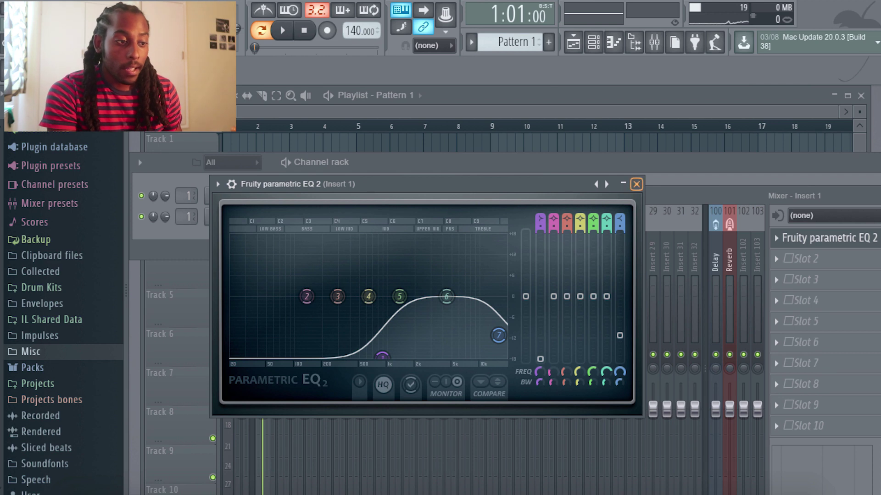
pyautogui.press('space')
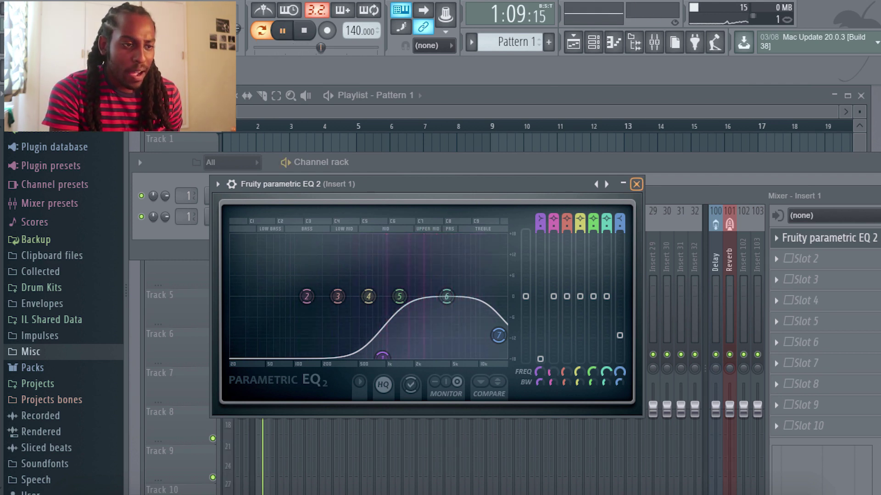
pyautogui.press('space')
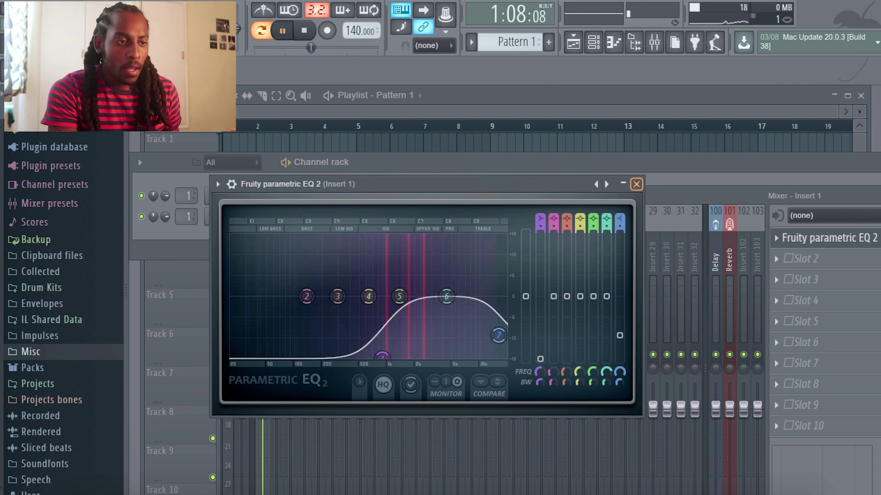